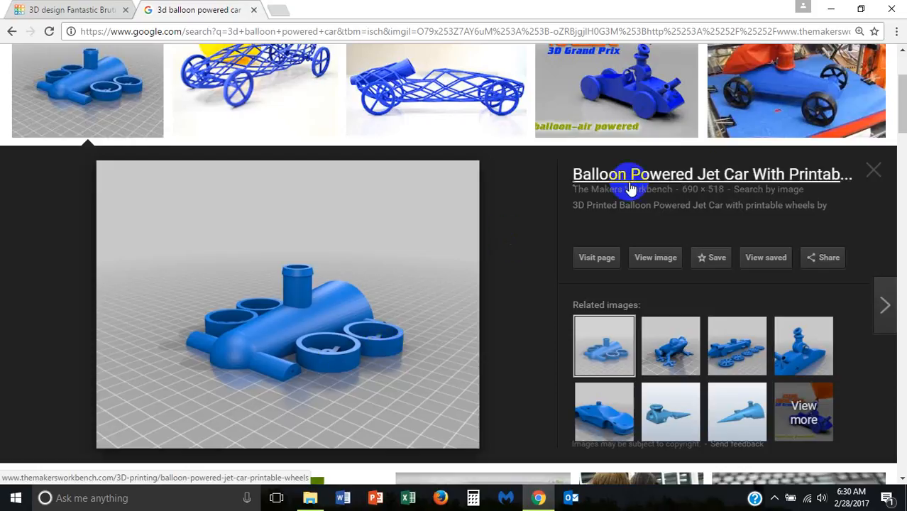
Step: Examine the wheels in the photo of the Balloon Powered Jet Car with Sweet Rimzzz, then return to the Tinkercad design
left_click(805, 103)
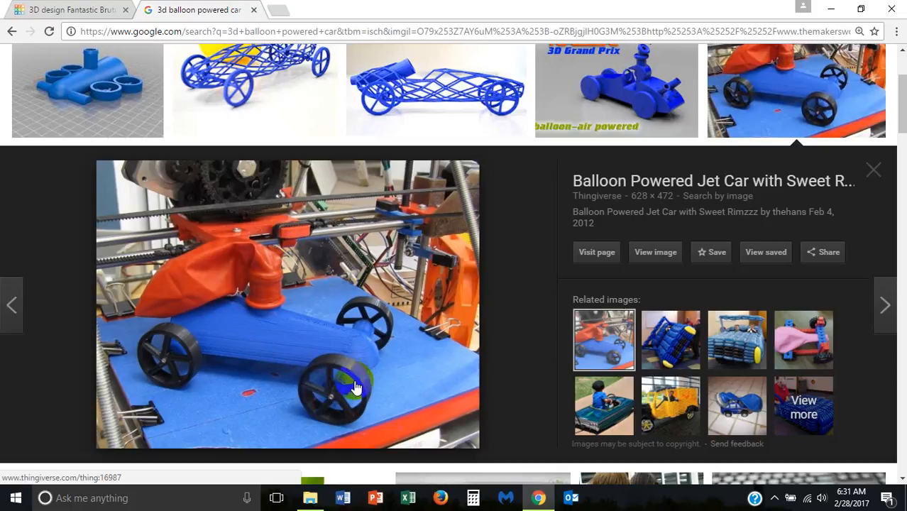
left_click(98, 11)
left_click(201, 10)
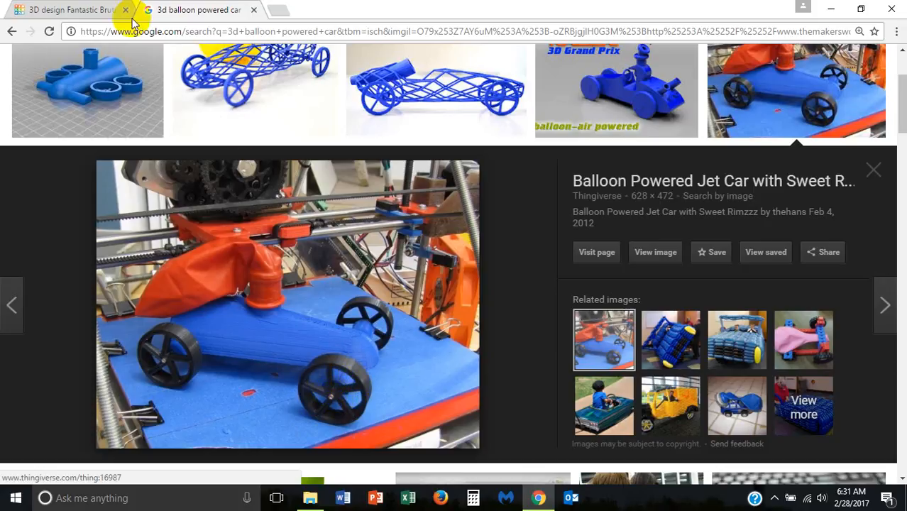
left_click(71, 9)
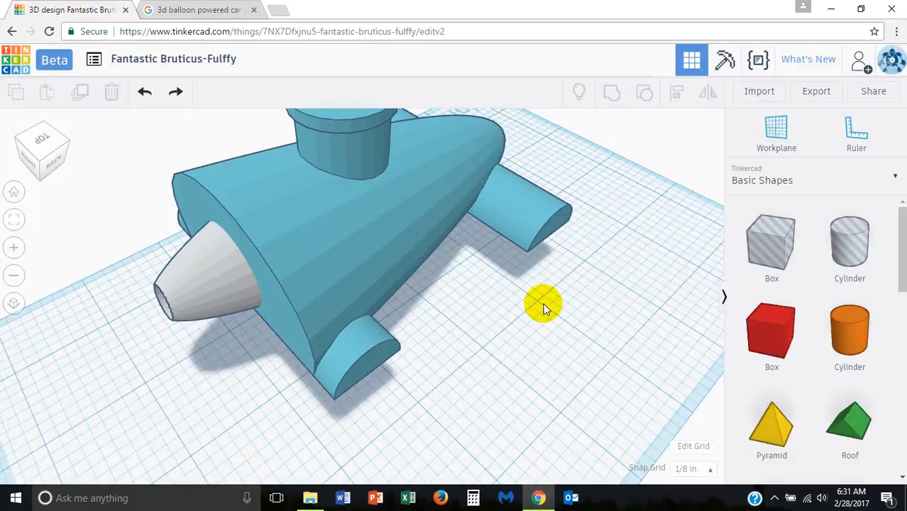
Step: Place a solid cylinder on the workplane beside the car and check the wheels in the reference photo
right_click_drag(568, 339, 564, 310)
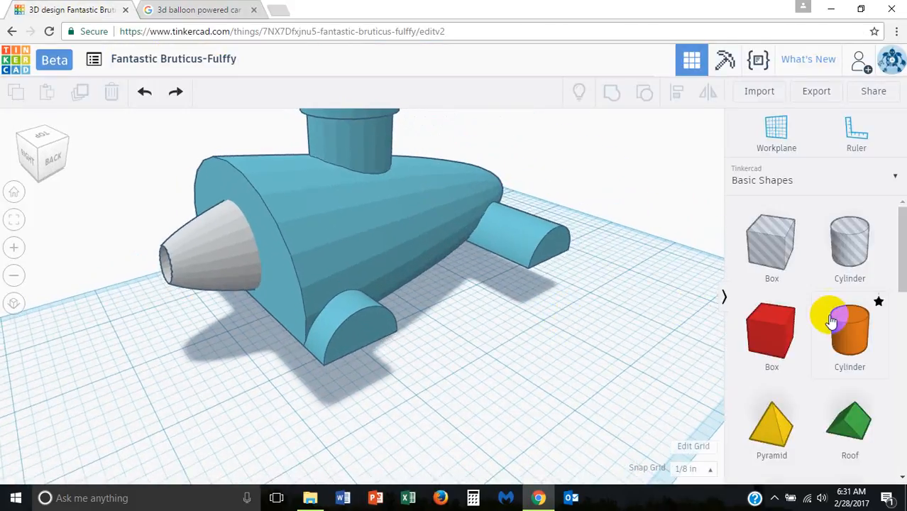
left_click_drag(849, 325, 512, 359)
left_click(196, 9)
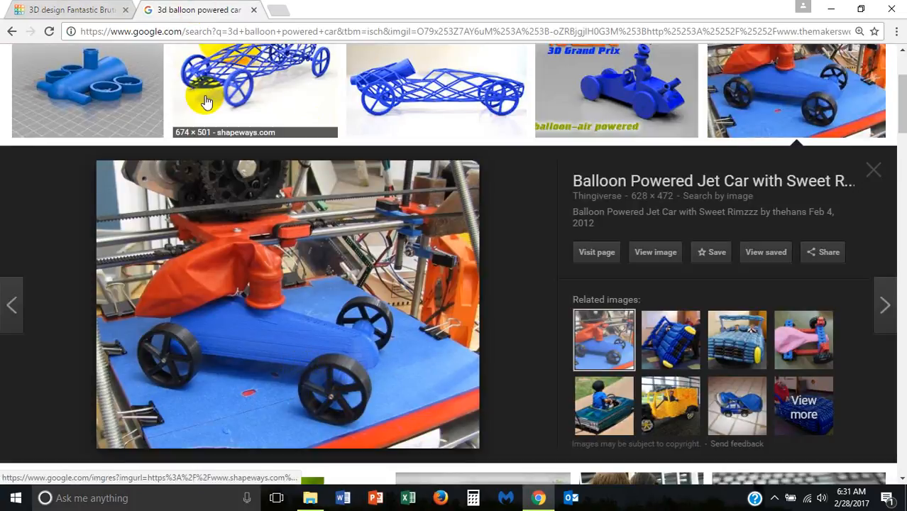
left_click(98, 8)
left_click(533, 321)
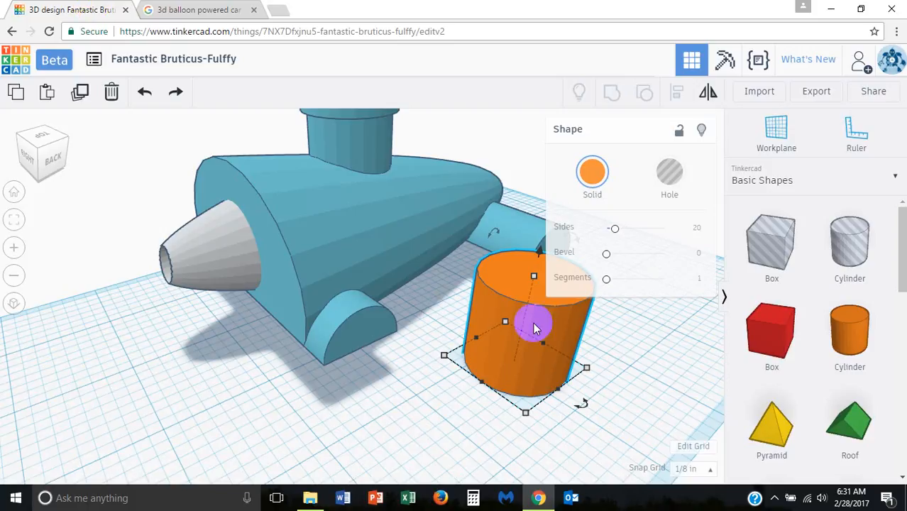
Step: Flatten the orange cylinder to a height of 3/8 in, comparing it with the wheels in the reference photo
left_click_drag(531, 274, 526, 345)
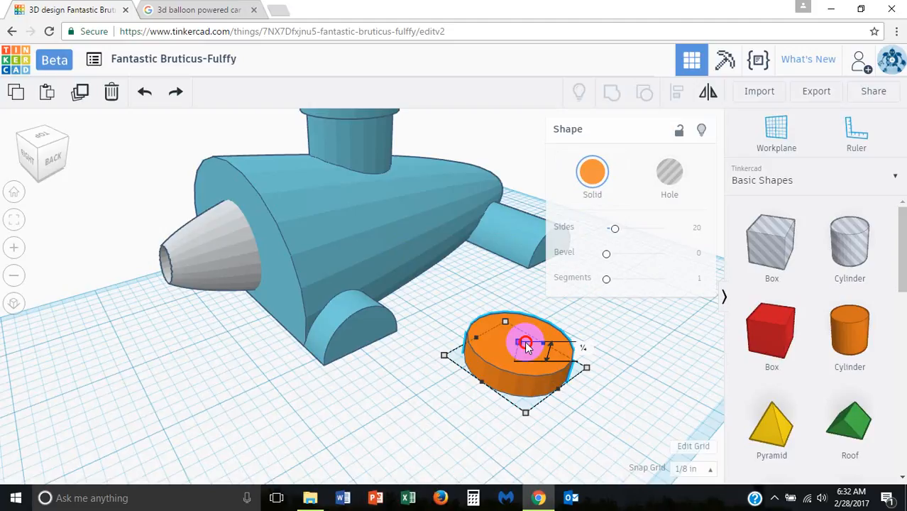
left_click_drag(526, 346, 526, 339)
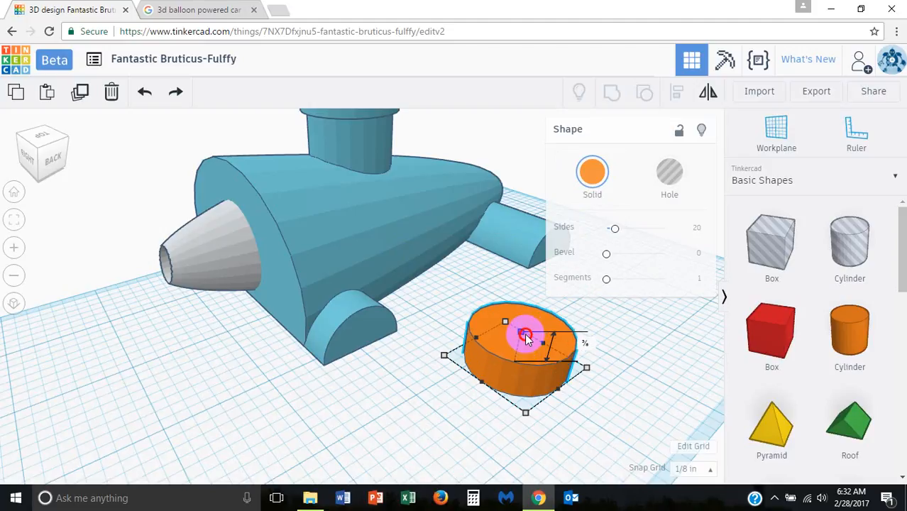
left_click_drag(527, 338, 526, 326)
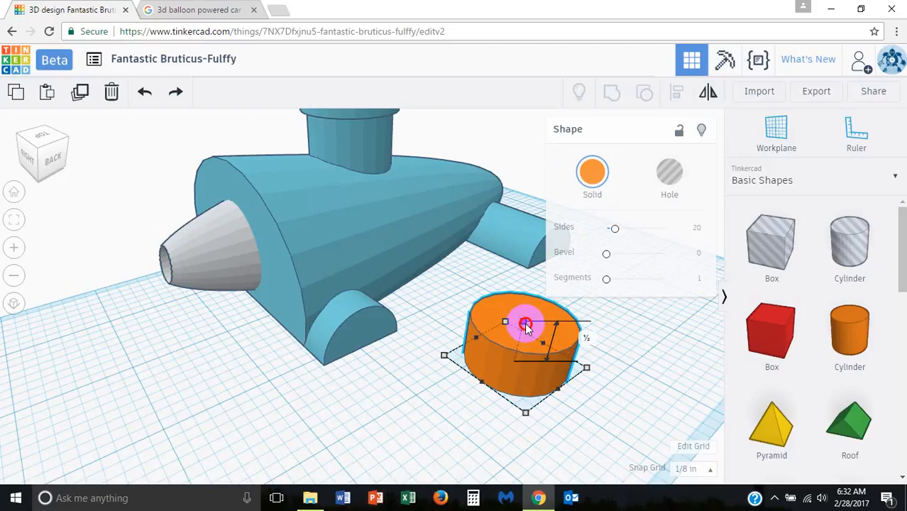
left_click(192, 11)
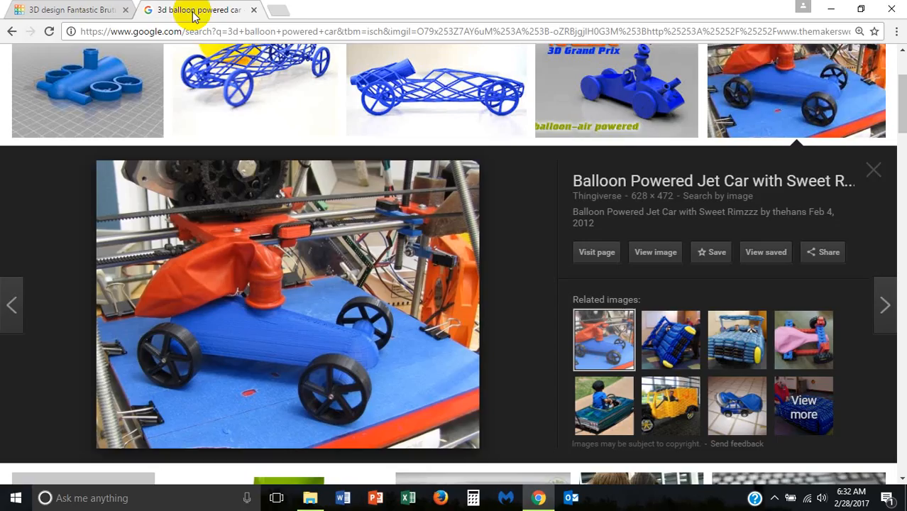
left_click(71, 10)
left_click_drag(526, 324, 523, 339)
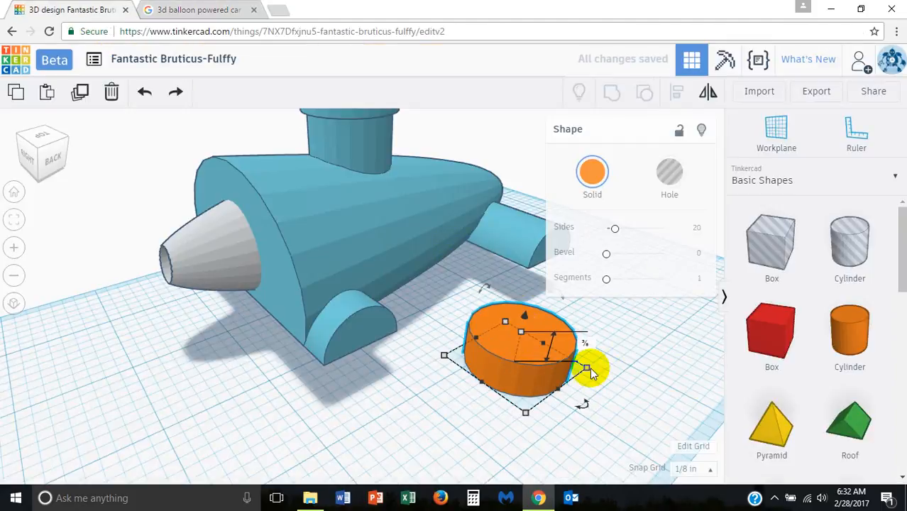
Step: Scale the orange cylinder up proportionally to 1 1/2 in across and set its height to 1/2 in
left_click_drag(586, 369, 641, 370)
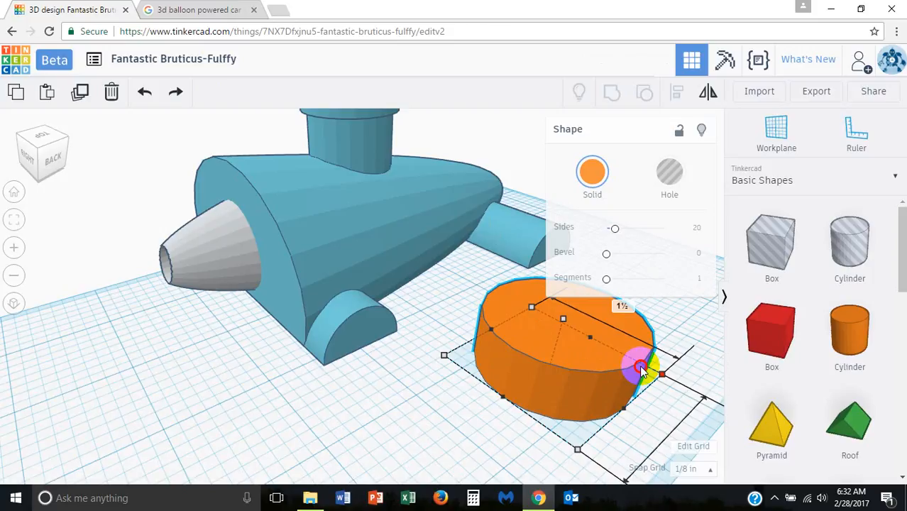
left_click_drag(641, 370, 641, 369)
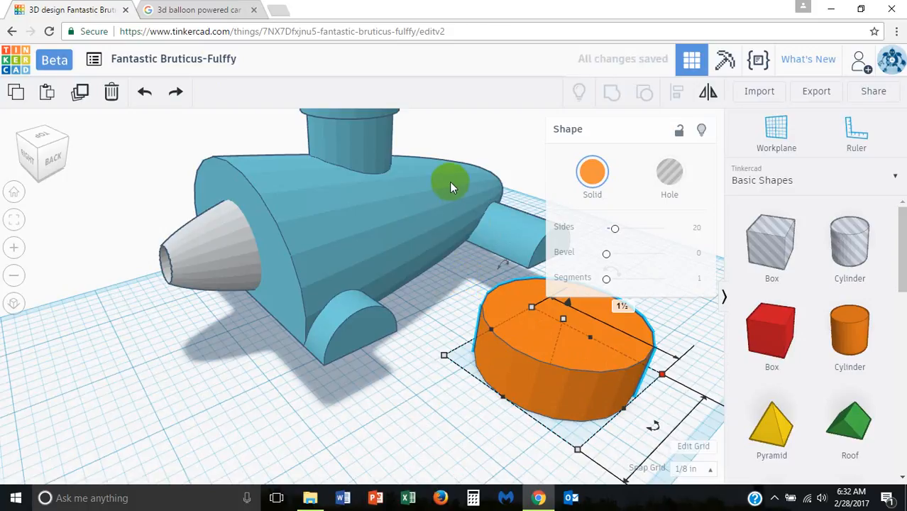
scroll(423, 246, "down", 3)
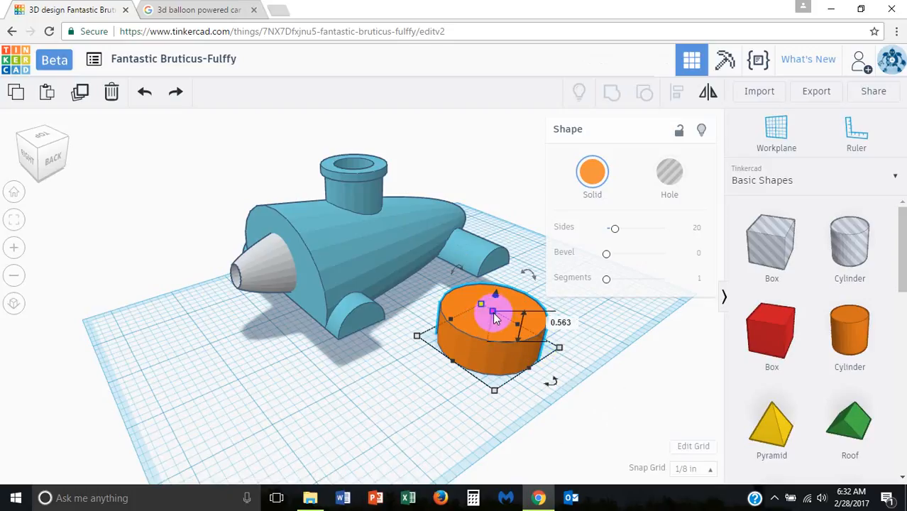
left_click_drag(493, 312, 492, 317)
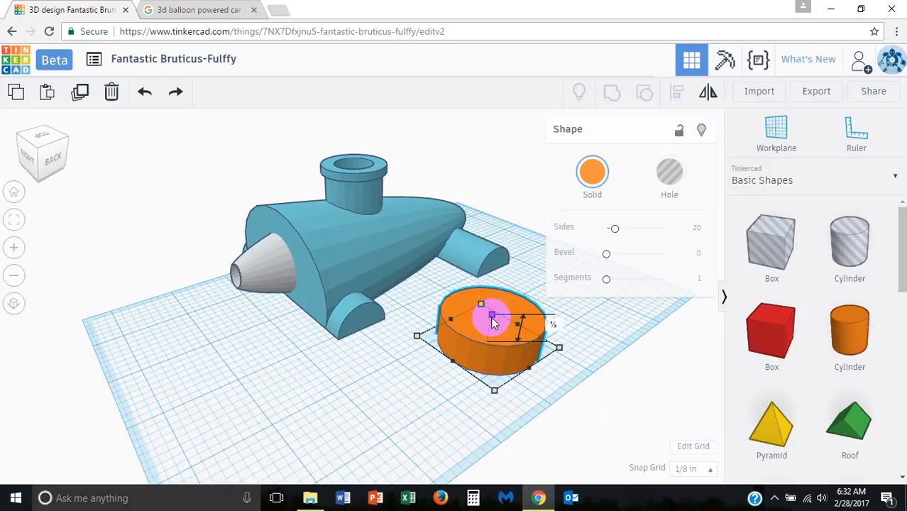
left_click_drag(494, 323, 494, 323)
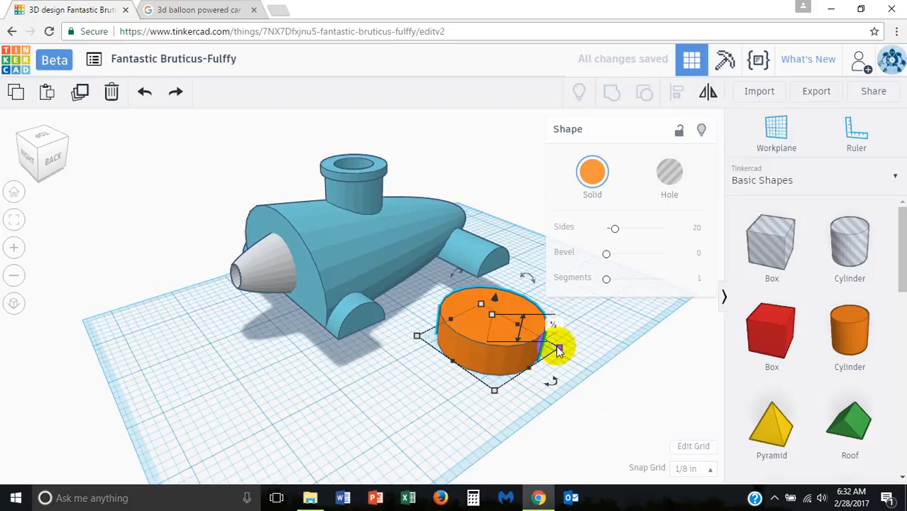
Step: Scale the orange cylinder down proportionally to 1 3/8 in across
left_click_drag(559, 349, 548, 348)
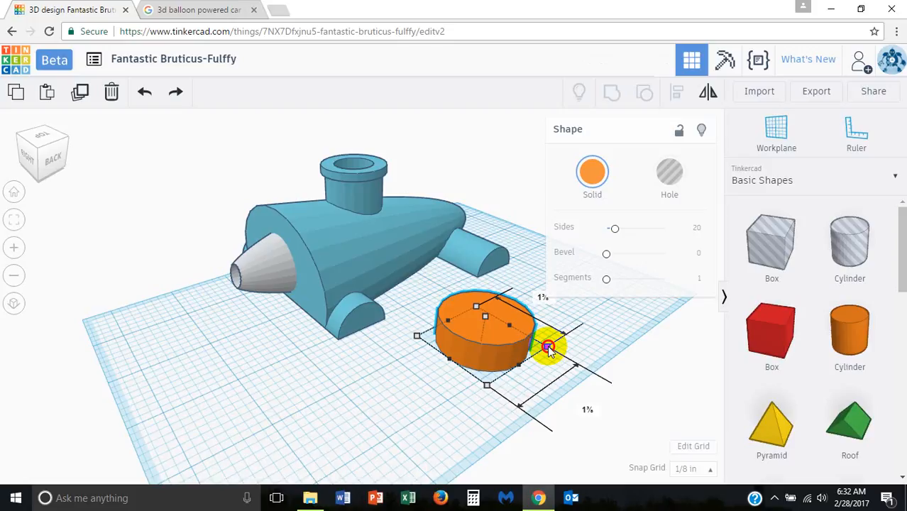
left_click_drag(547, 345, 547, 346)
left_click(588, 332)
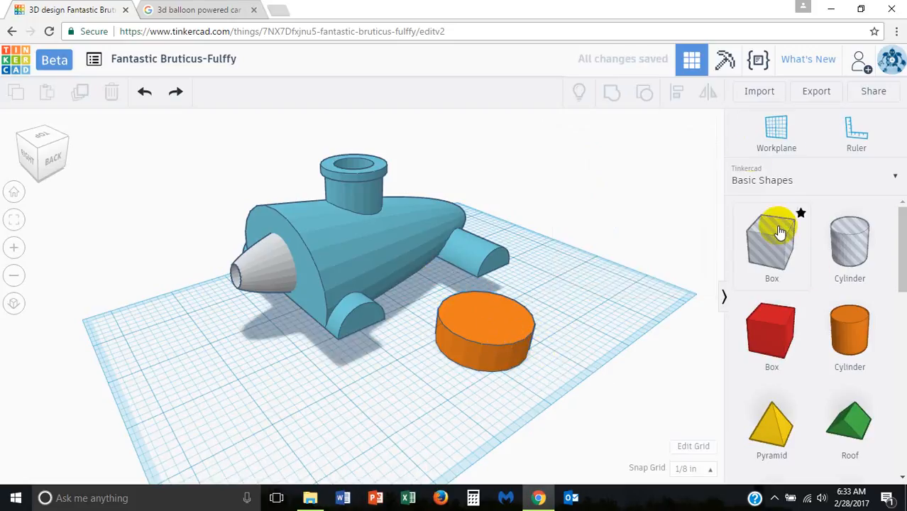
Step: Add a second solid cylinder overlapping the flat wheel cylinder and enlarge it proportionally to slightly narrower than the wheel
left_click_drag(852, 328, 500, 328)
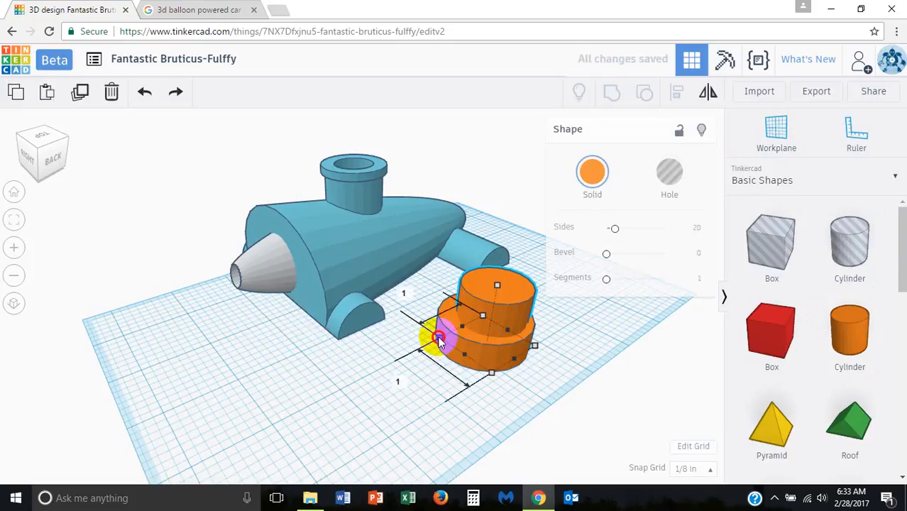
left_click_drag(439, 339, 431, 339)
left_click_drag(493, 258, 492, 285)
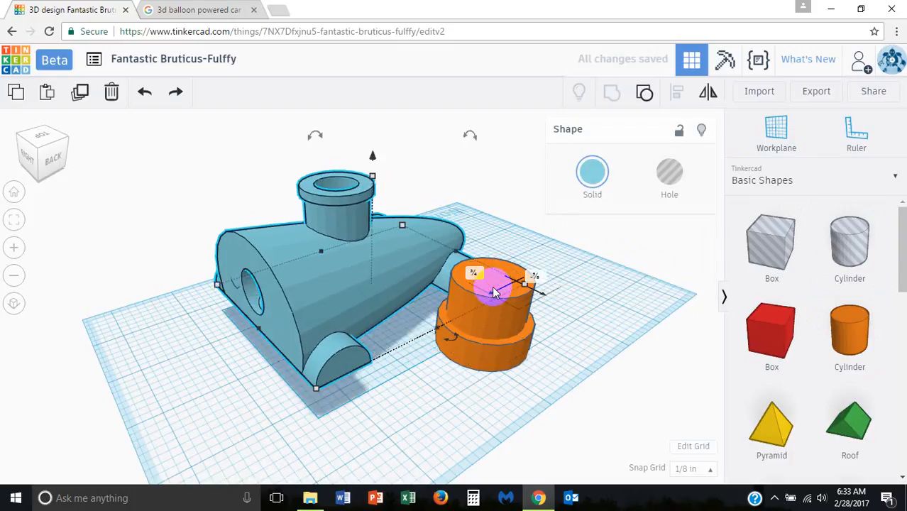
key("ctrl+z")
left_click_drag(369, 250, 332, 237)
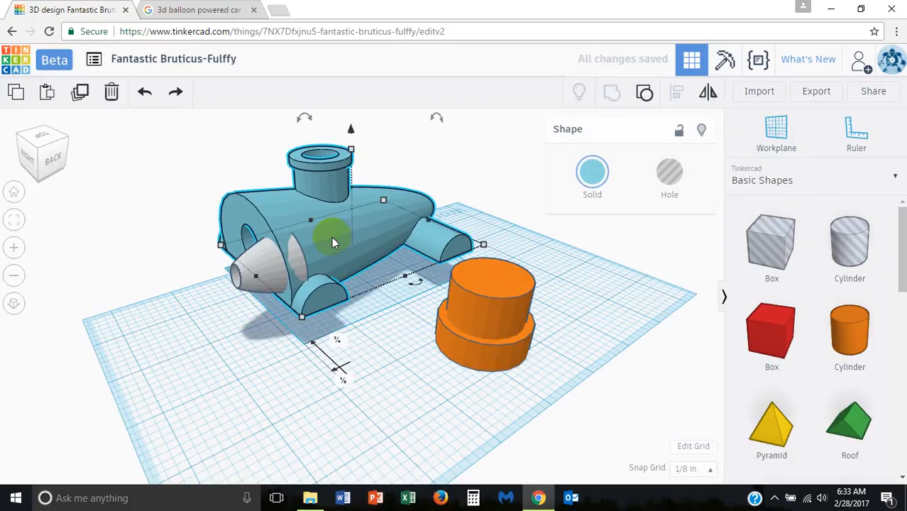
key("ctrl+z")
Step: Group the car body with its nozzle and move the whole car away from the orange cylinders
left_click_drag(195, 161, 340, 298)
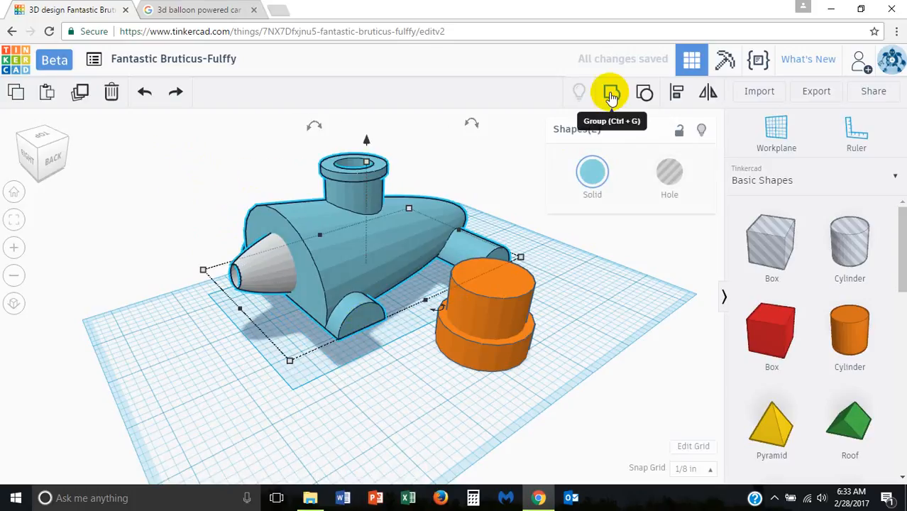
left_click(589, 131)
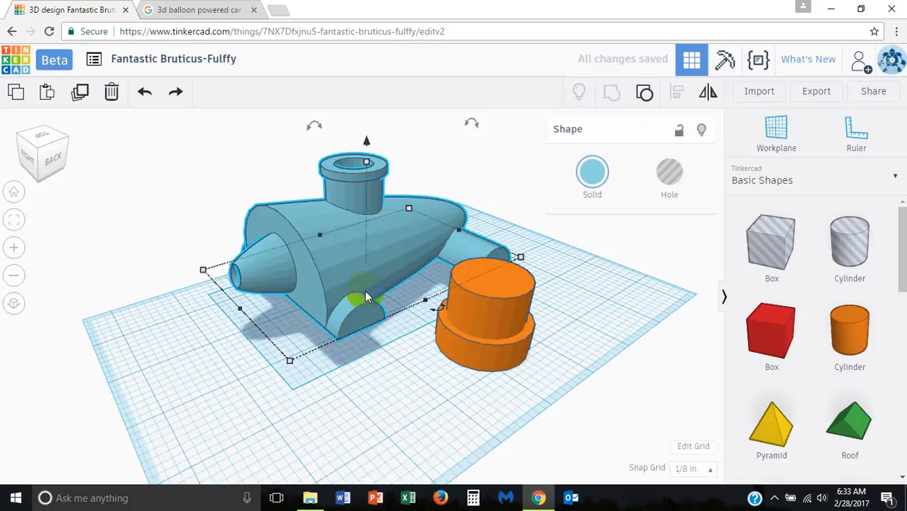
left_click_drag(360, 260, 228, 259)
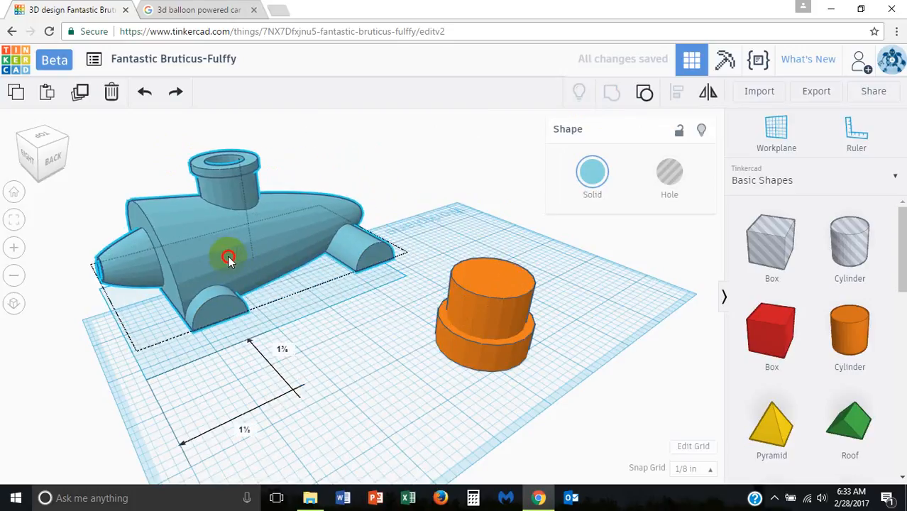
Step: Lower the narrower cylinder so that it passes completely through the wheel cylinder, and turn it into a hole
left_click(452, 351)
left_click(496, 285)
mouse_move(495, 268)
left_mouse_down()
mouse_move(492, 257)
mouse_move(493, 284)
left_mouse_up()
left_click(659, 186)
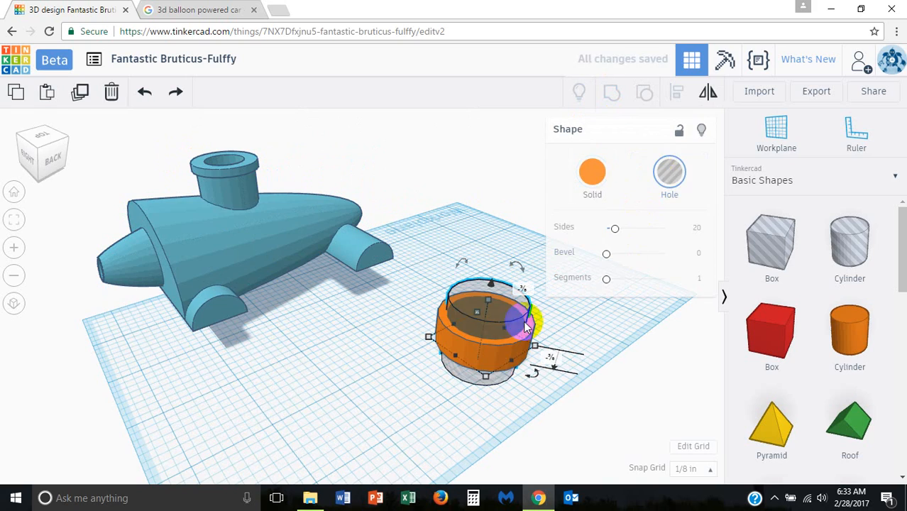
left_click(447, 259)
Step: Select the wheel cylinder and the hole cylinder and align their centres on both horizontal axes
right_click_drag(524, 260, 513, 366)
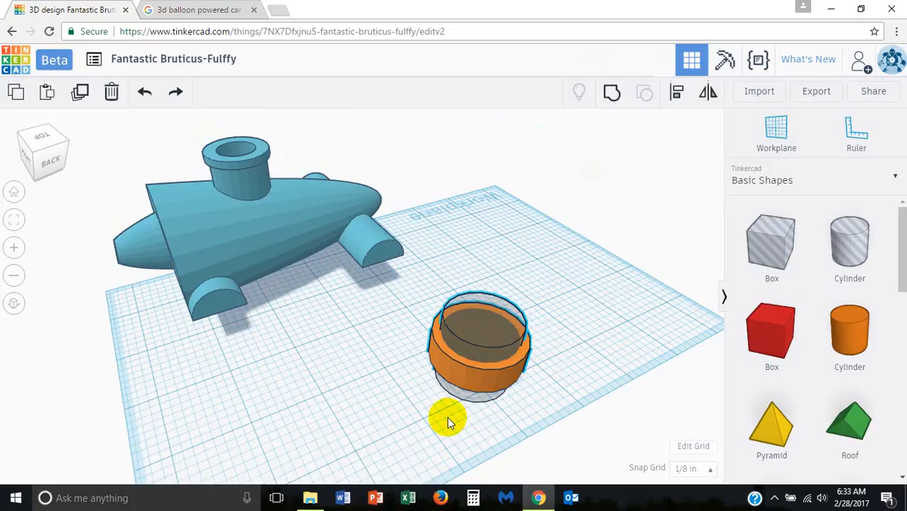
left_click_drag(446, 416, 551, 334)
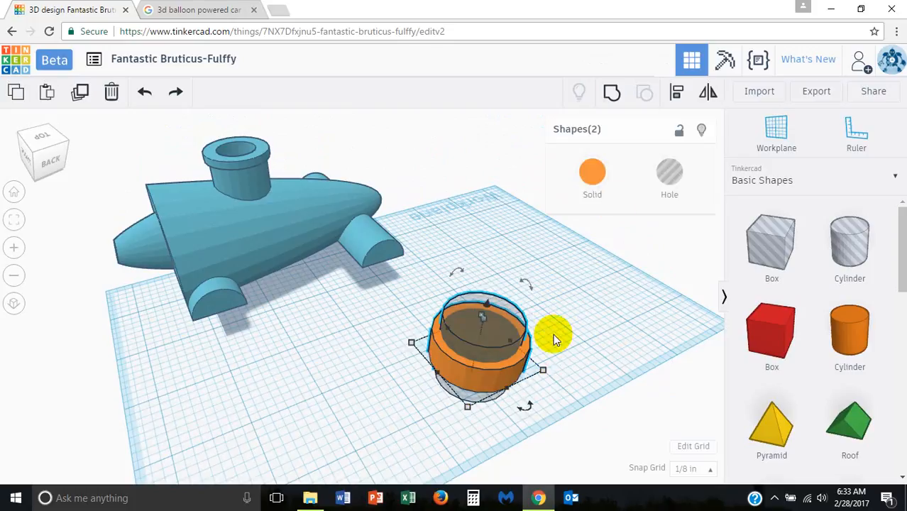
left_click(678, 94)
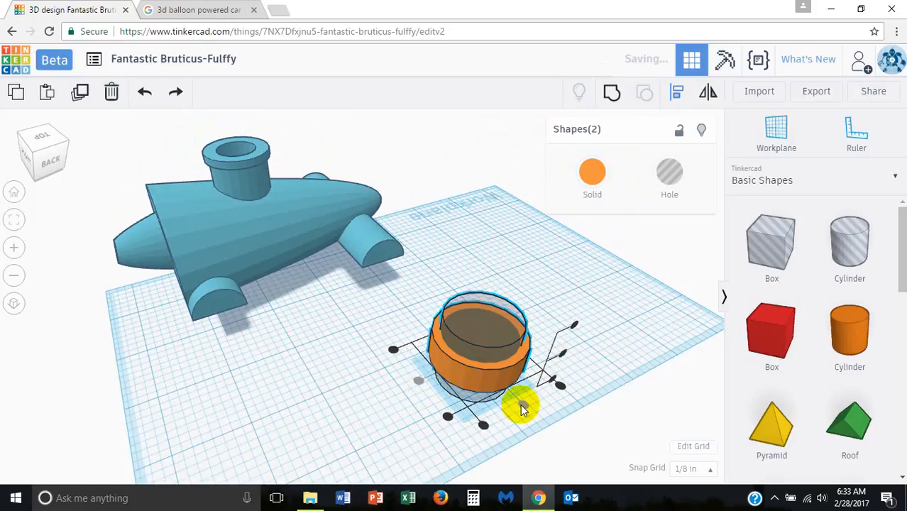
left_click(610, 254)
Step: Group the wheel cylinder with the hole cylinder to cut the wheel into an open ring
left_click_drag(553, 296, 443, 395)
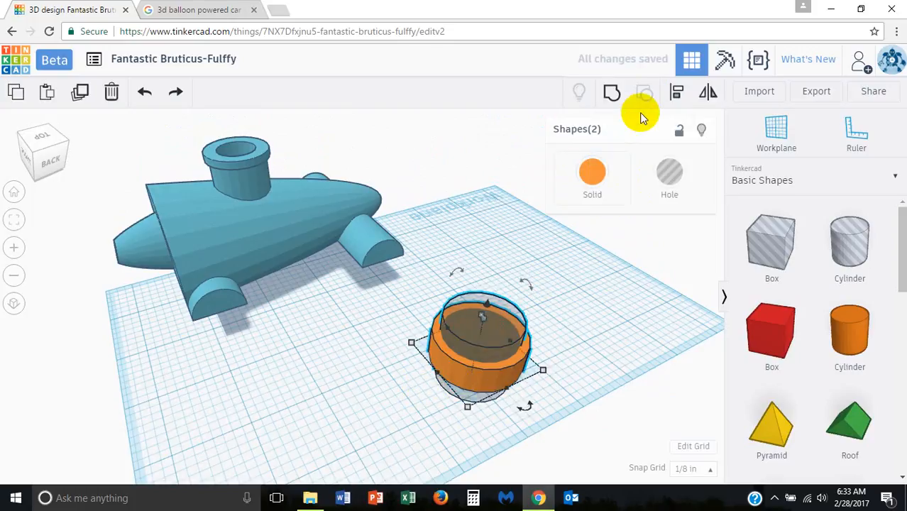
left_click(611, 94)
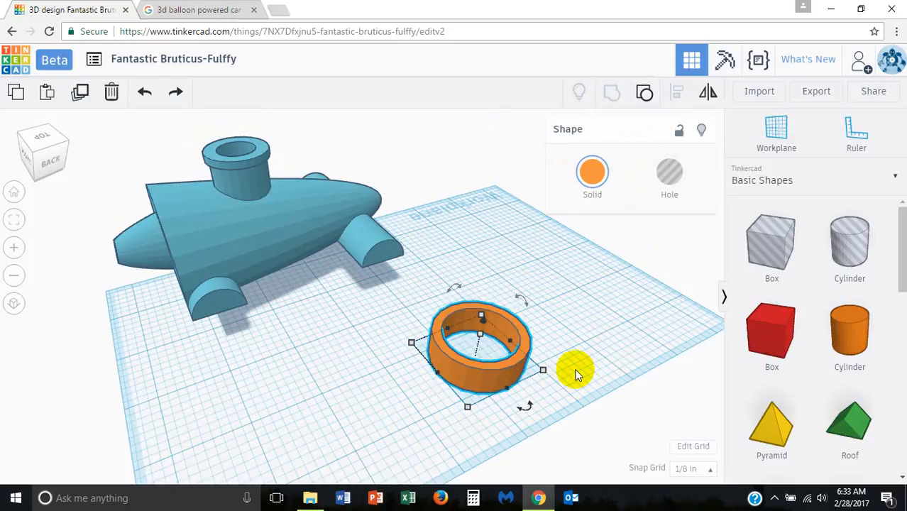
left_click(489, 377)
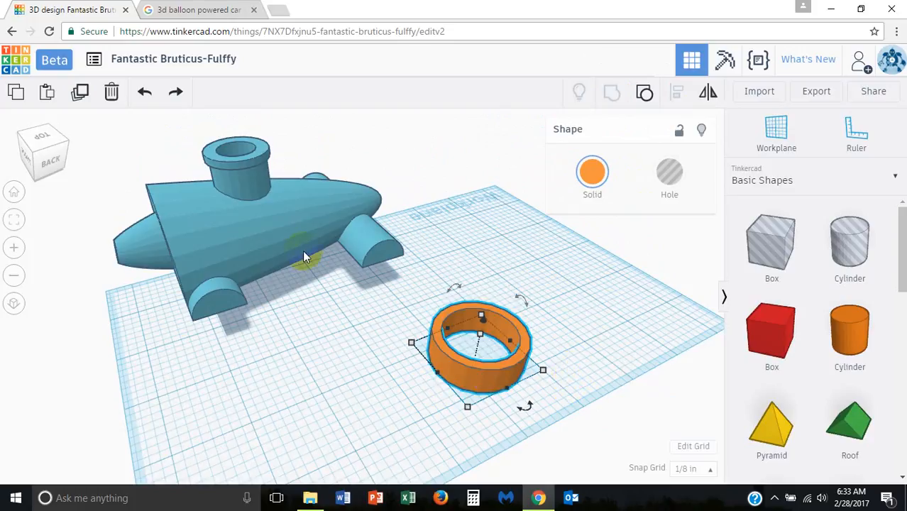
Step: Place a solid box overlapping the edge of the wheel ring and check the wheel spokes in the reference photo
scroll(546, 358, "up", 3)
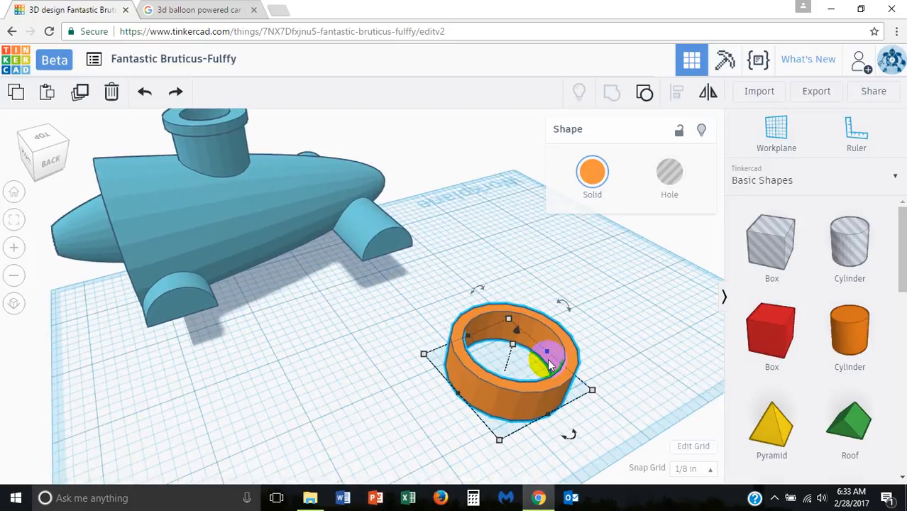
middle_click_drag(546, 358, 405, 305)
right_click_drag(533, 316, 521, 330)
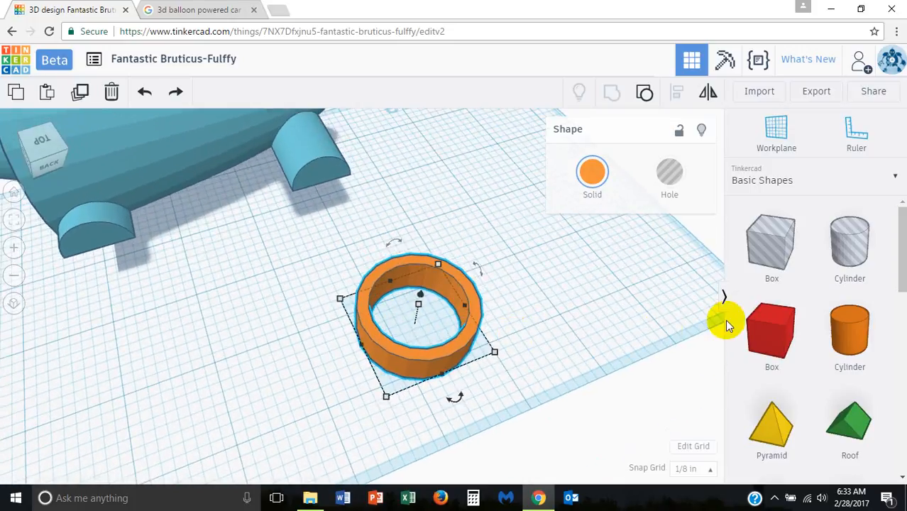
left_click(778, 339)
left_click_drag(779, 339, 612, 290)
left_click_drag(556, 275, 463, 222)
left_click(199, 9)
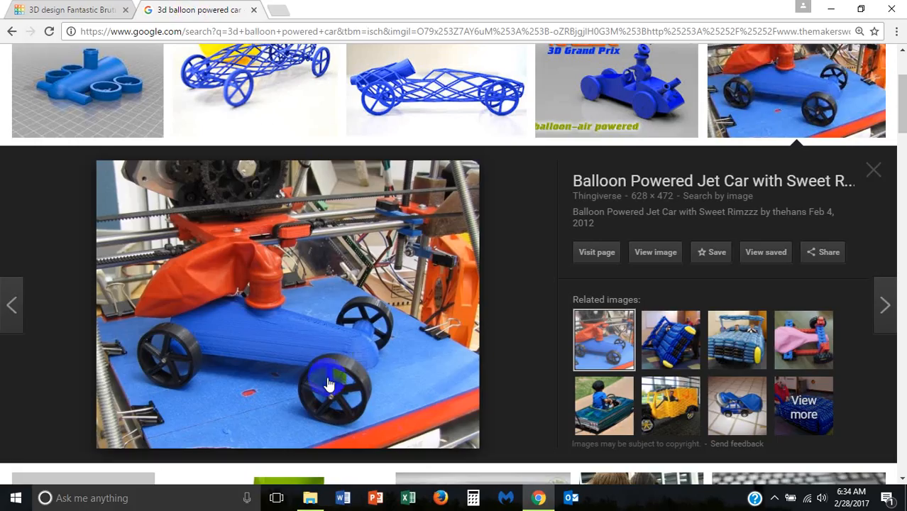
left_click(88, 14)
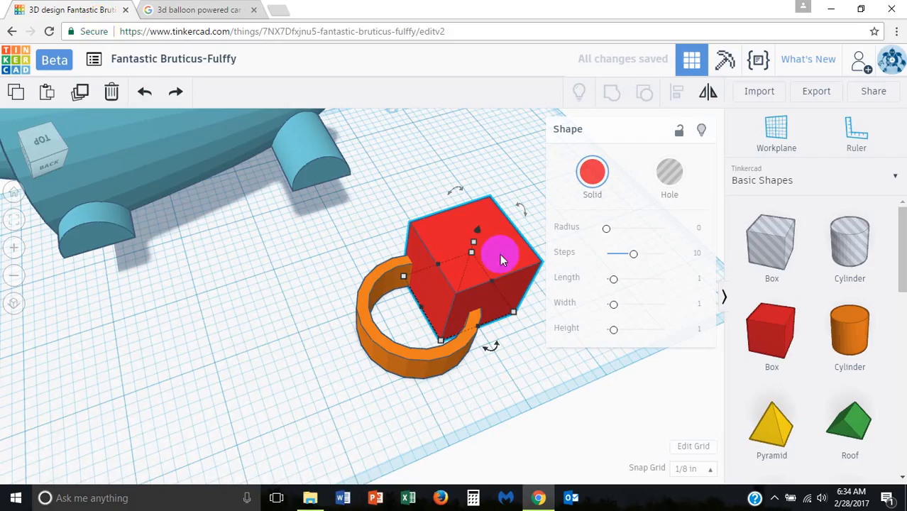
Step: Reshape the box into a low, narrow bar reaching from the ring's wall towards its centre
right_click_drag(508, 348, 483, 233)
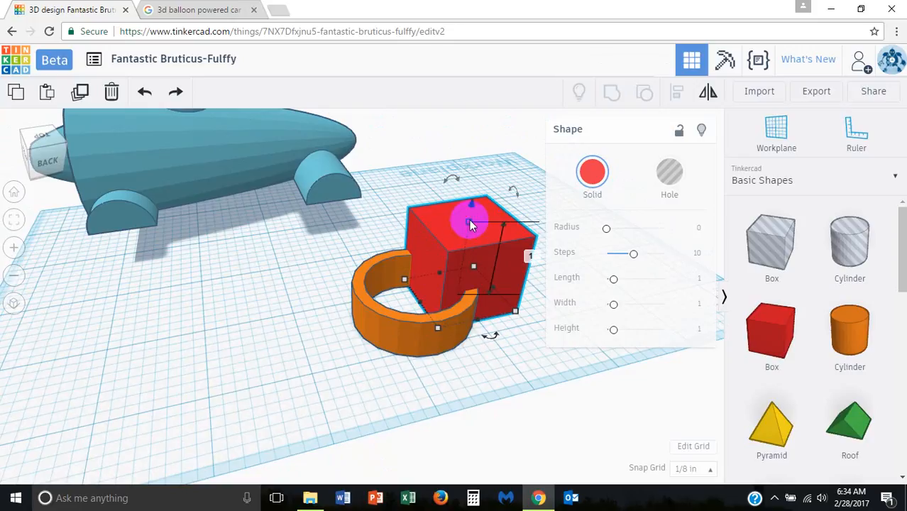
left_click_drag(471, 226, 457, 272)
right_click_drag(455, 317, 470, 321)
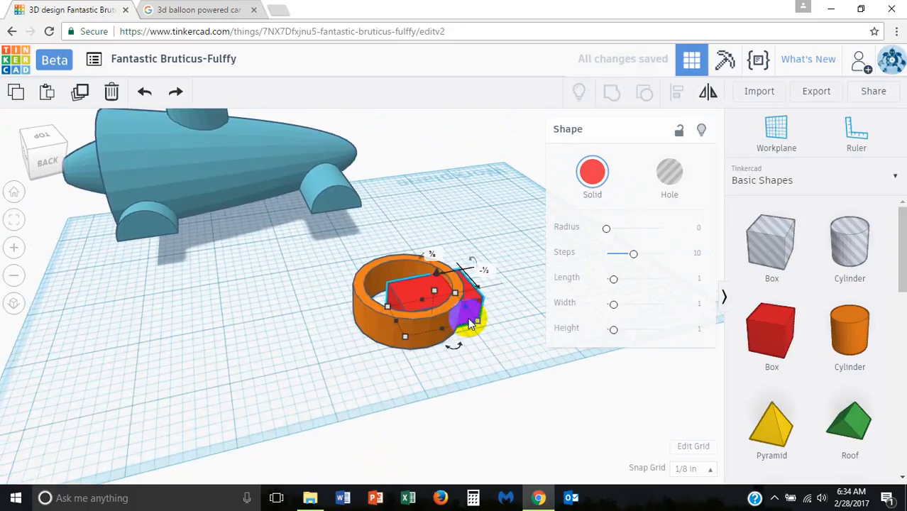
scroll(468, 319, "up", 7)
middle_click_drag(469, 318, 297, 277)
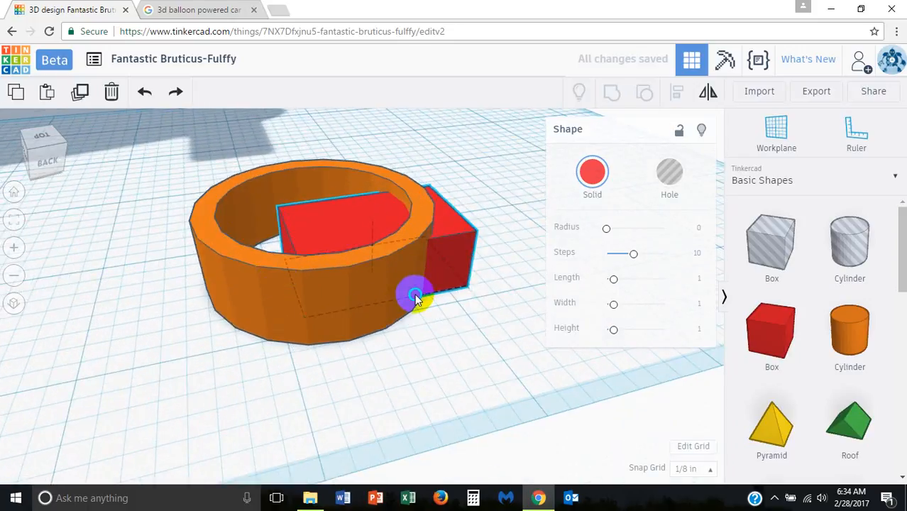
right_click_drag(416, 298, 396, 367)
left_click_drag(386, 359, 371, 303)
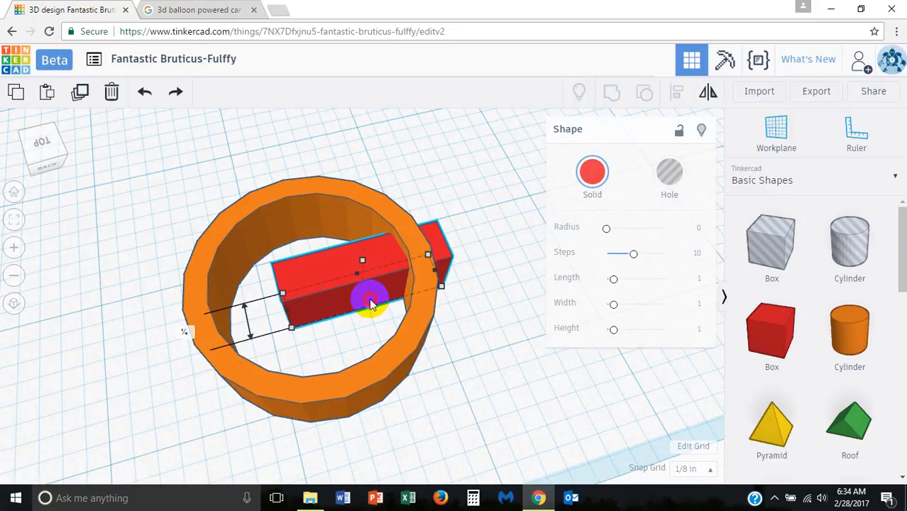
Step: Undo the box edits, the box placement and the ring grouping, back to separate wheel and hole cylinders
left_click(404, 343)
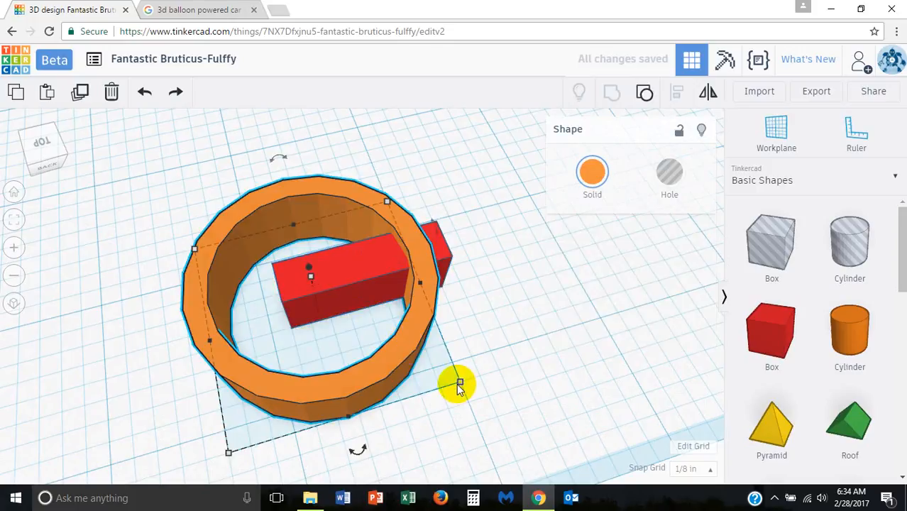
left_click_drag(460, 385, 481, 396)
key("ctrl+z")
key("ctrl+z")
key("ctrl+z")
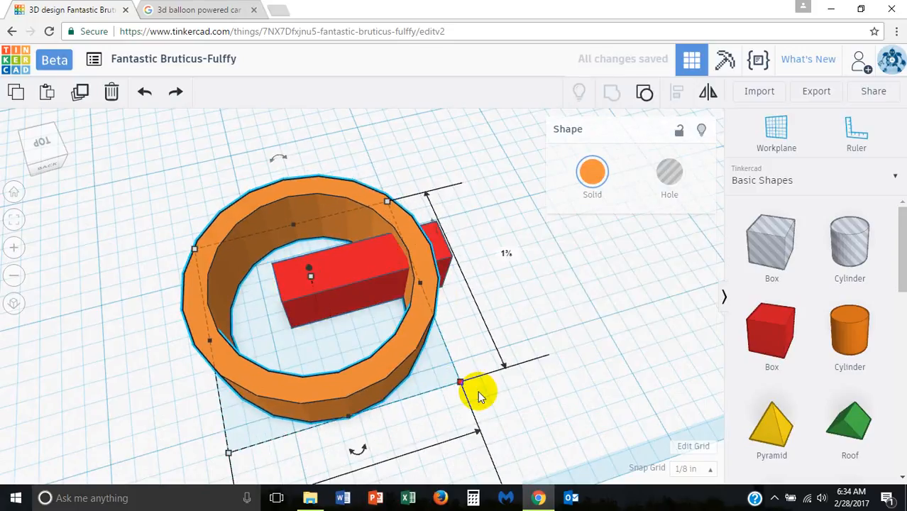
key("ctrl+z")
key("ctrl+z")
key("ctrl+z")
key("ctrl+z")
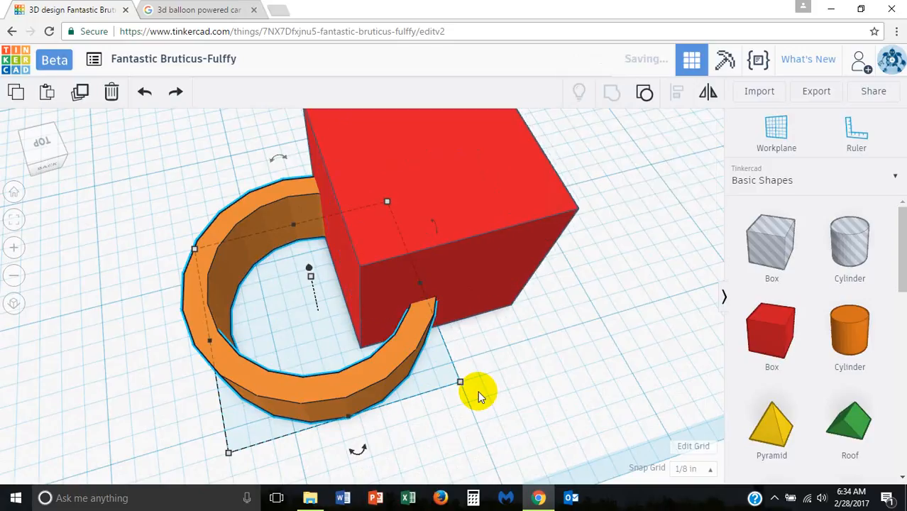
key("ctrl+z")
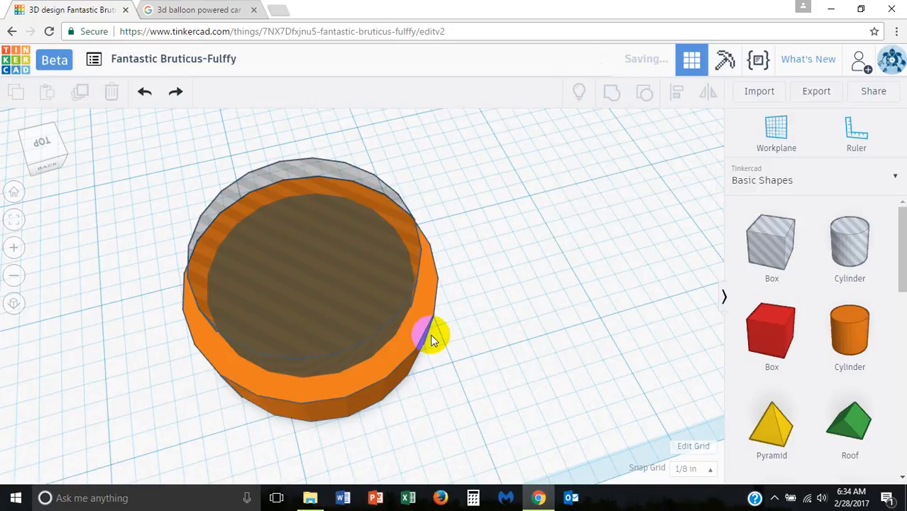
Step: Set the snap grid to 1/16 in and shrink the hole cylinder to about 1.062 in across
left_click(371, 294)
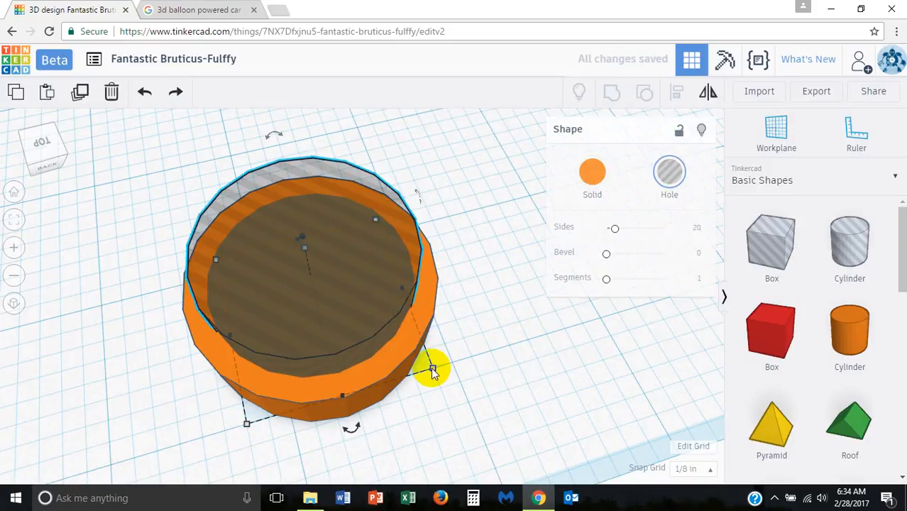
mouse_move(422, 369)
left_mouse_down()
mouse_move(411, 361)
mouse_move(432, 368)
left_mouse_up()
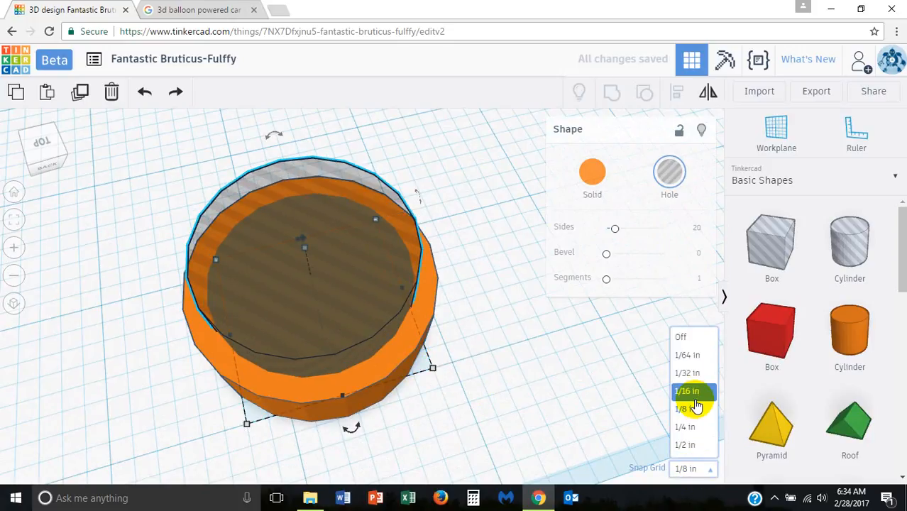
left_click(692, 392)
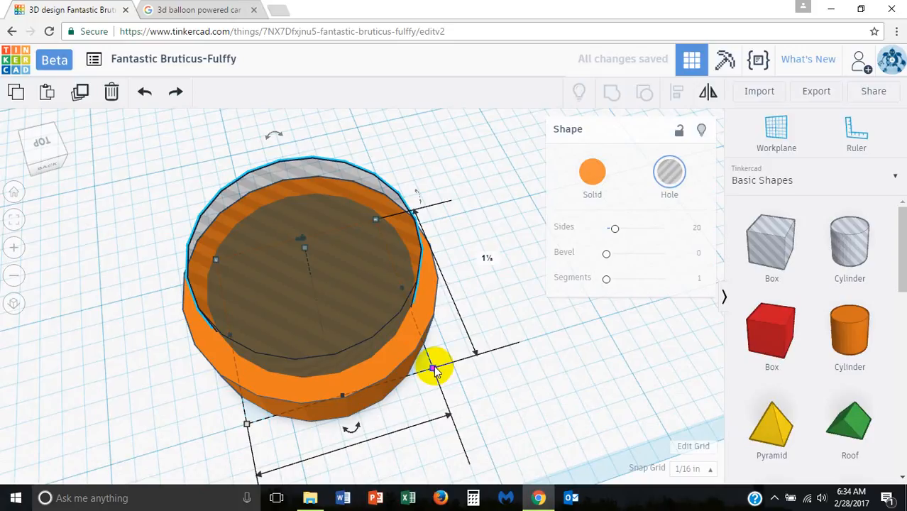
left_click_drag(430, 365, 419, 360)
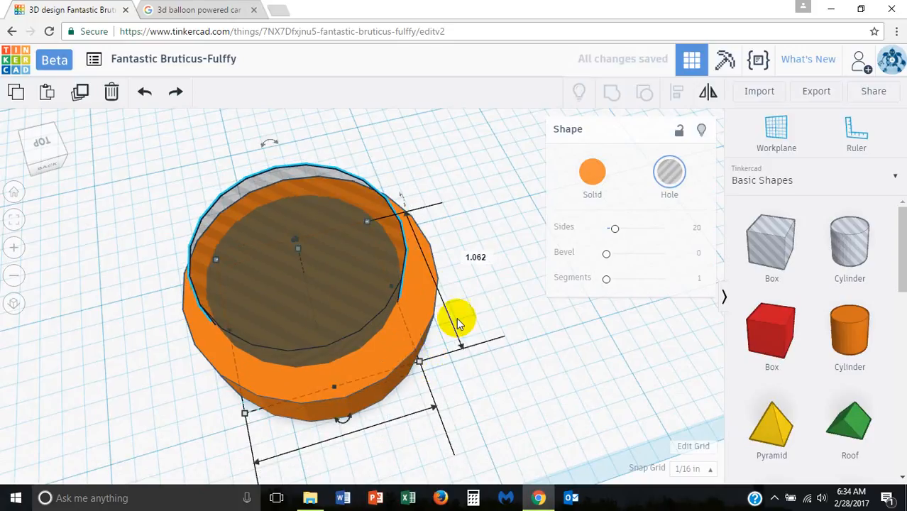
left_click(472, 278)
Step: Select the wheel cylinder and the smaller hole cylinder and align their centres on both horizontal axes
left_click_drag(453, 172, 406, 345)
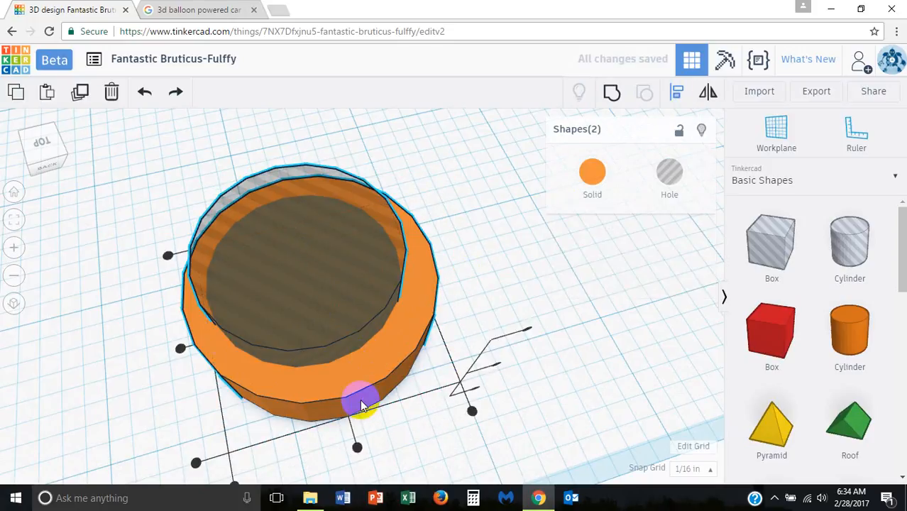
left_click(180, 349)
left_click(357, 449)
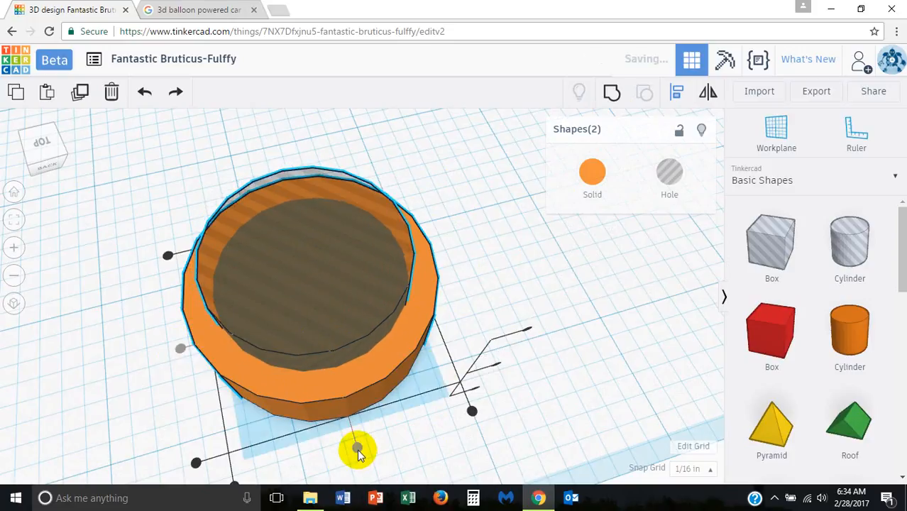
left_click(553, 318)
mouse_move(553, 318)
right_mouse_down()
mouse_move(502, 269)
mouse_move(556, 324)
right_mouse_up()
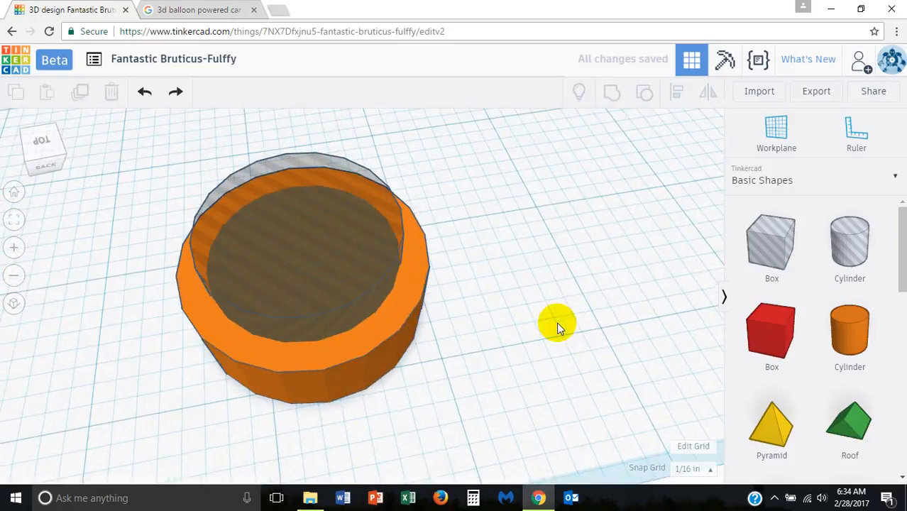
Step: Group the aligned wheel and hole cylinders to cut a ring with a thicker wall
left_click_drag(470, 239, 412, 343)
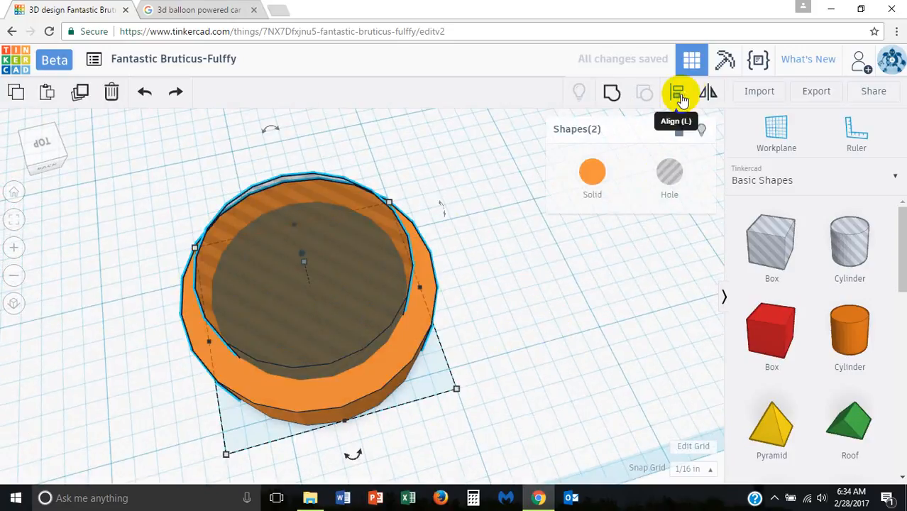
left_click(612, 92)
left_click(535, 336)
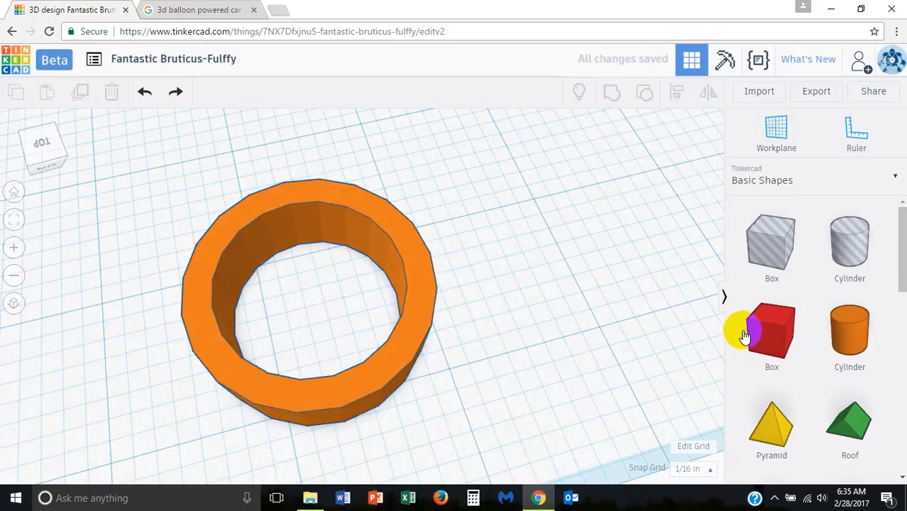
Step: Add a solid box beside the ring, lower its height and move it partly inside the ring
left_click_drag(753, 328, 463, 327)
left_click_drag(506, 198, 502, 264)
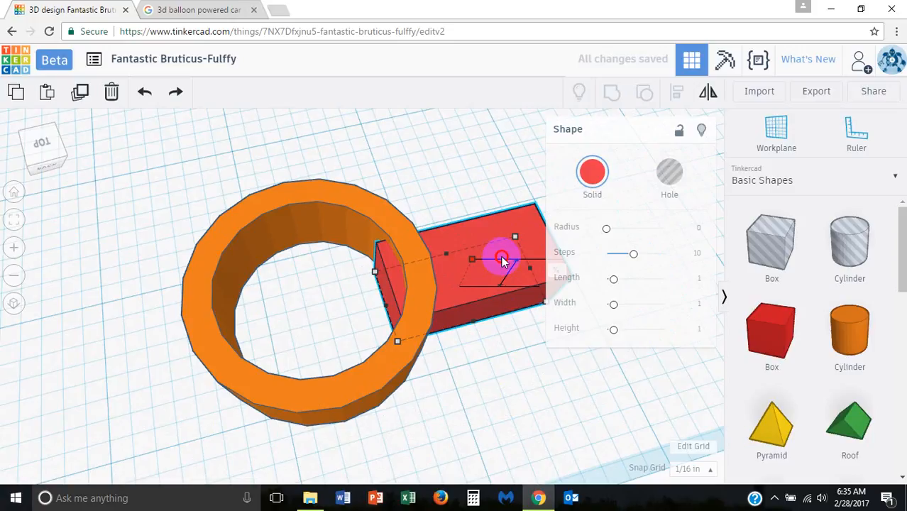
left_click_drag(519, 223, 405, 270)
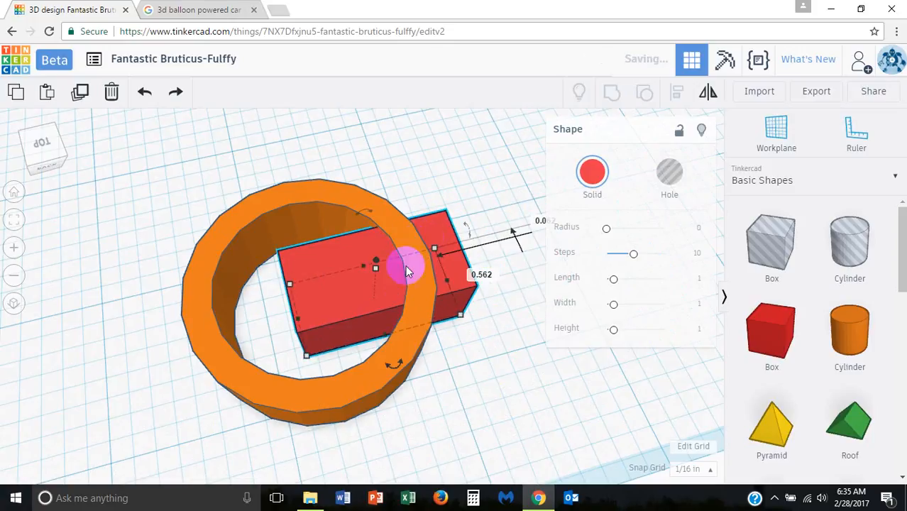
Step: Narrow the box to a spoke bar 1/4 in wide and reduce its height to 1/4 in
left_click_drag(387, 340, 377, 311)
left_click_drag(344, 255, 347, 276)
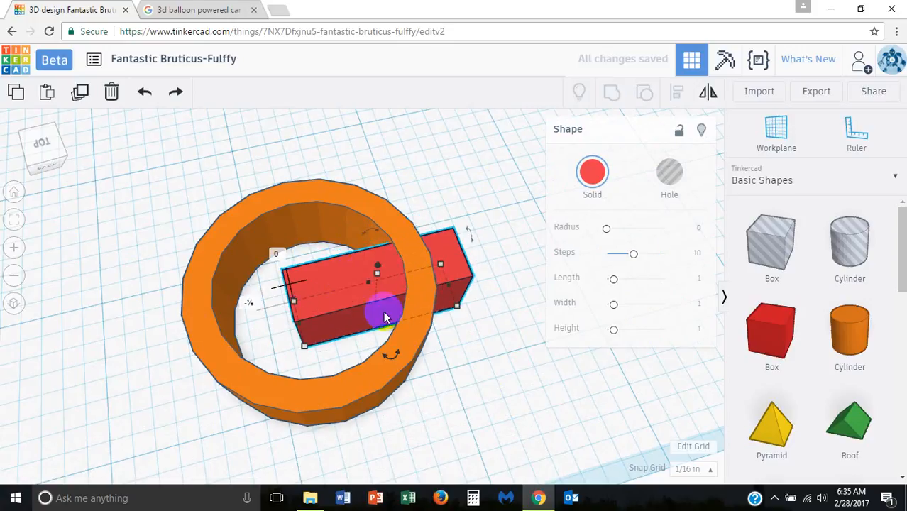
left_click_drag(384, 317, 347, 308)
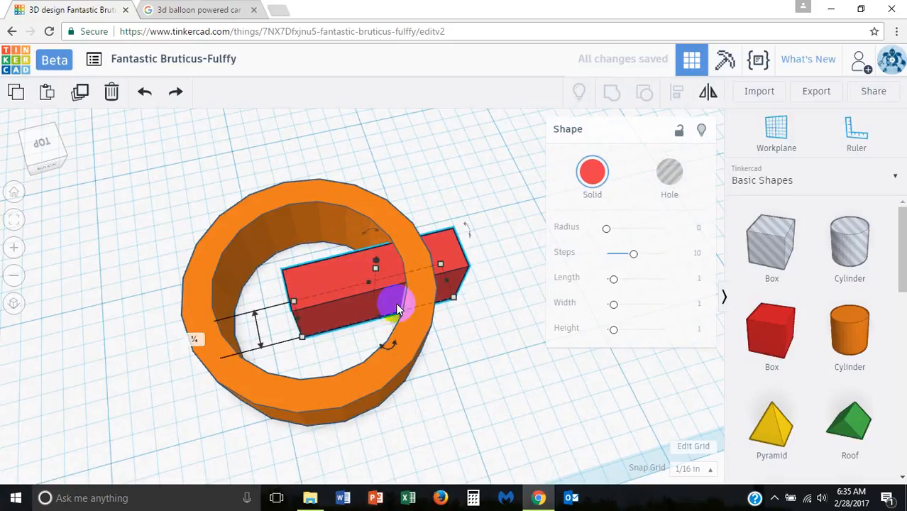
right_click_drag(398, 310, 368, 230)
left_click_drag(375, 233, 378, 257)
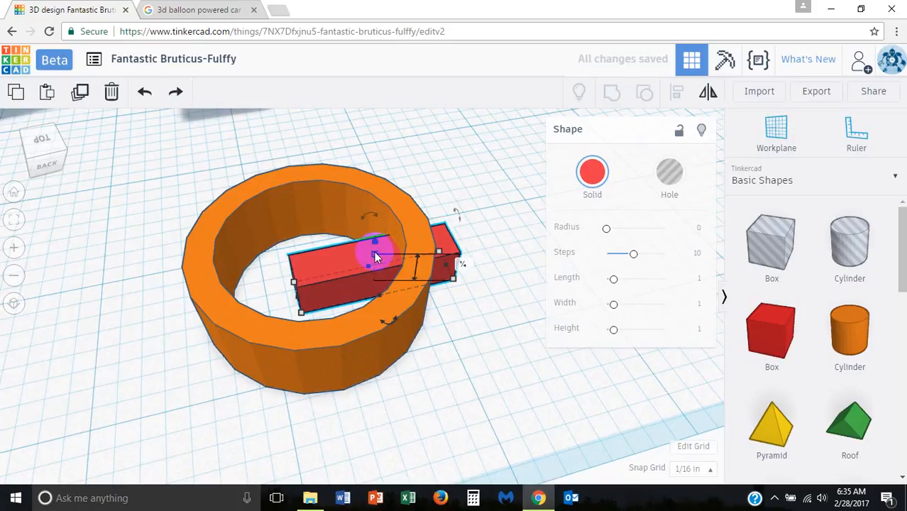
Step: Stretch the spoke bar across the whole ring and adjust it so both ends stay within the ring's wall
mouse_move(298, 301)
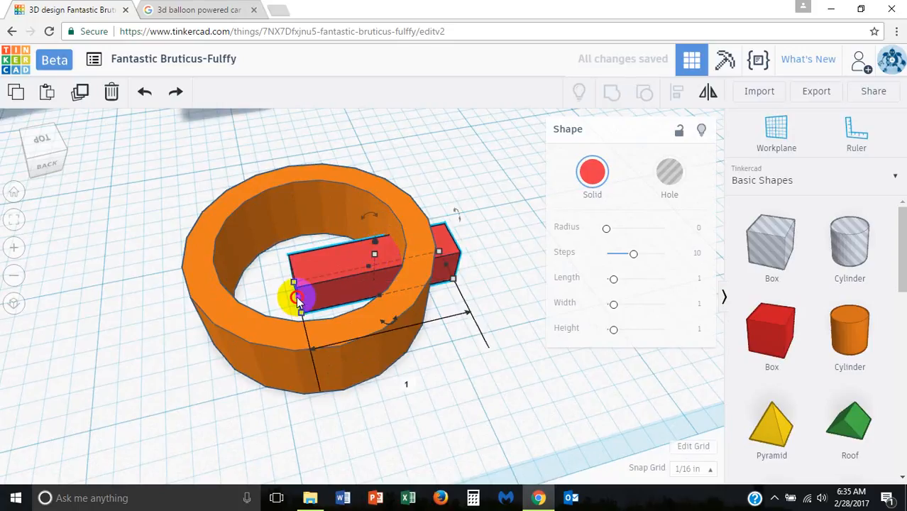
left_click_drag(298, 297, 209, 303)
right_click_drag(486, 318, 416, 315)
mouse_move(411, 337)
left_click_drag(398, 331, 375, 316)
right_click_drag(400, 342, 379, 360)
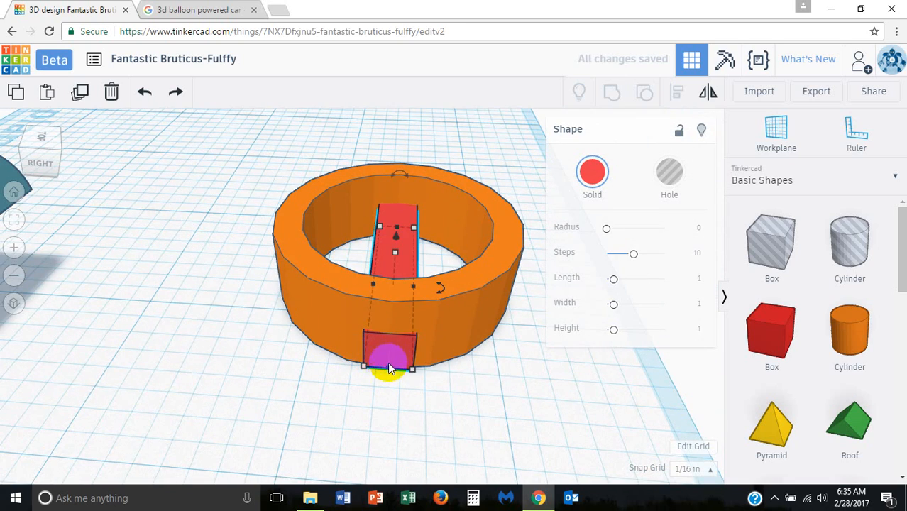
left_click_drag(387, 366, 384, 356)
right_click_drag(458, 377, 303, 415)
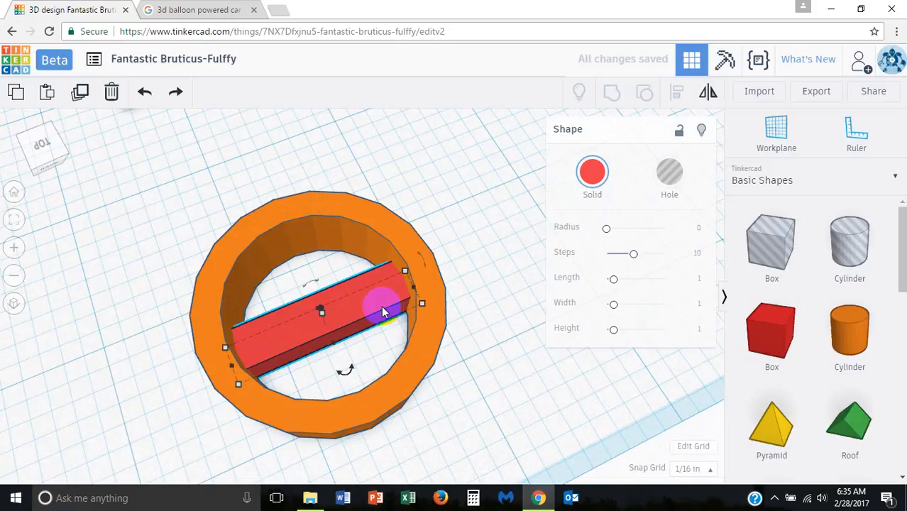
Step: Paste a copy of the spoke bar, rotate it 90° and move it across the first bar to form a cross
key("ctrl+v")
right_click_drag(480, 359, 505, 314)
left_click_drag(451, 279, 412, 254)
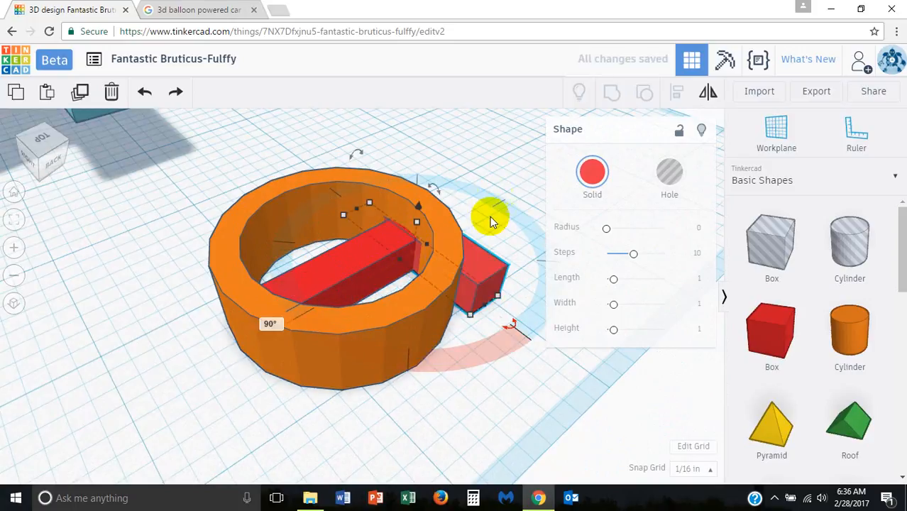
left_click_drag(482, 260, 401, 313)
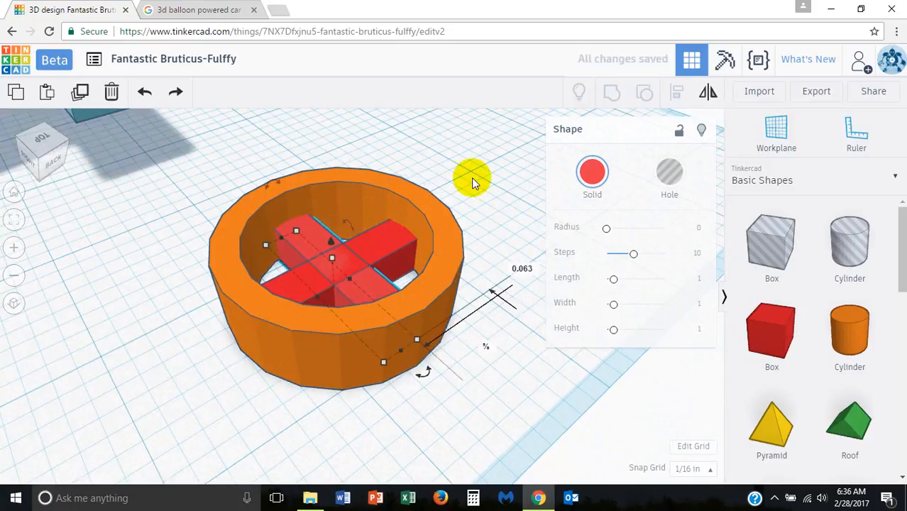
right_click_drag(473, 182, 510, 228)
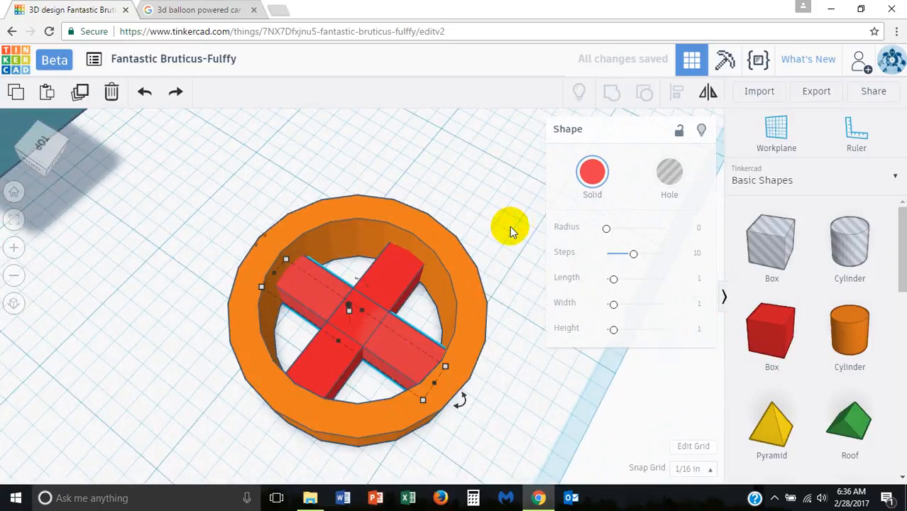
Step: Select the ring and both spoke bars and align their centres horizontally
right_click_drag(488, 416, 575, 401)
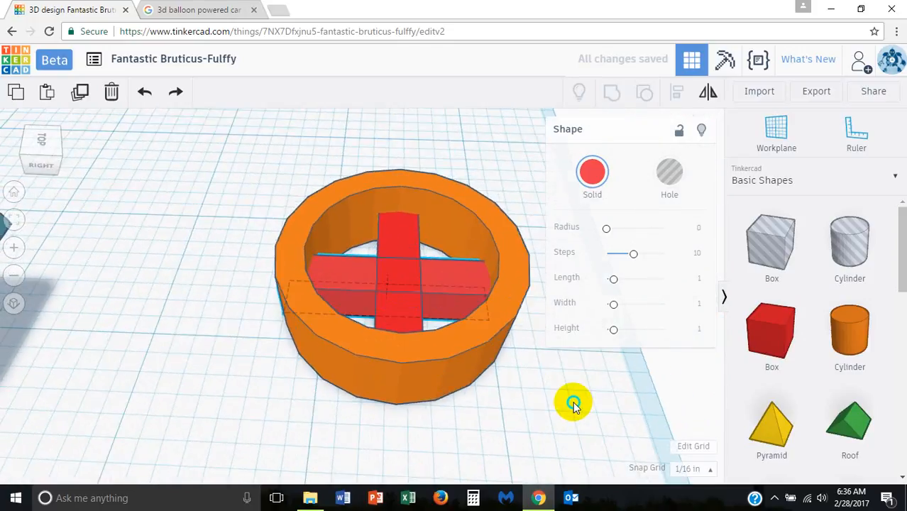
middle_click_drag(367, 257, 233, 246)
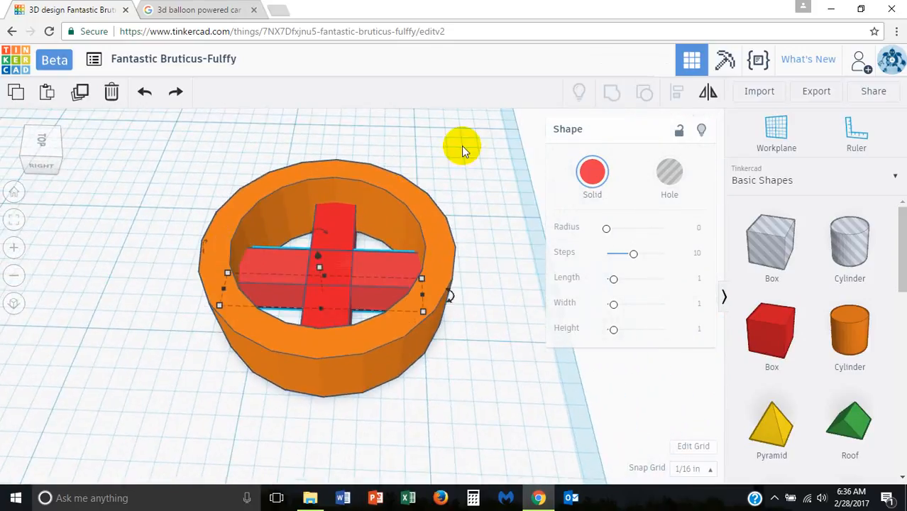
left_click_drag(463, 144, 158, 418)
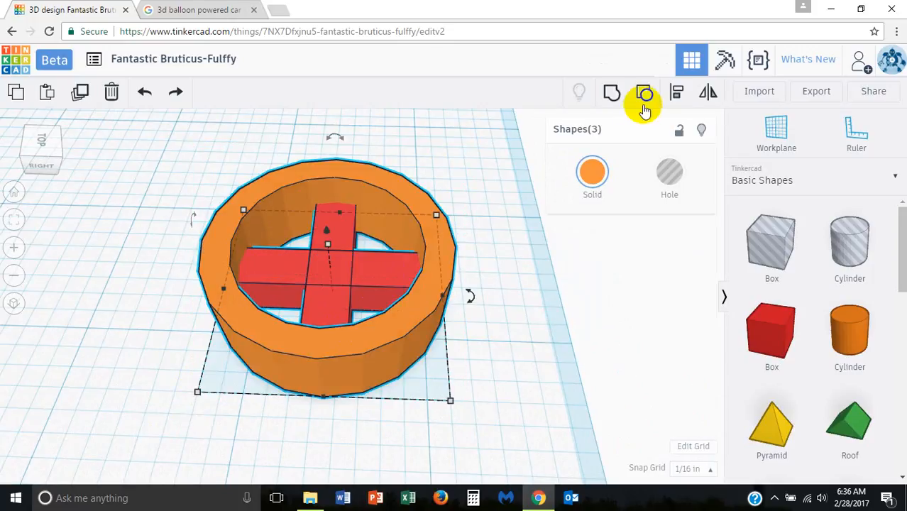
left_click(678, 94)
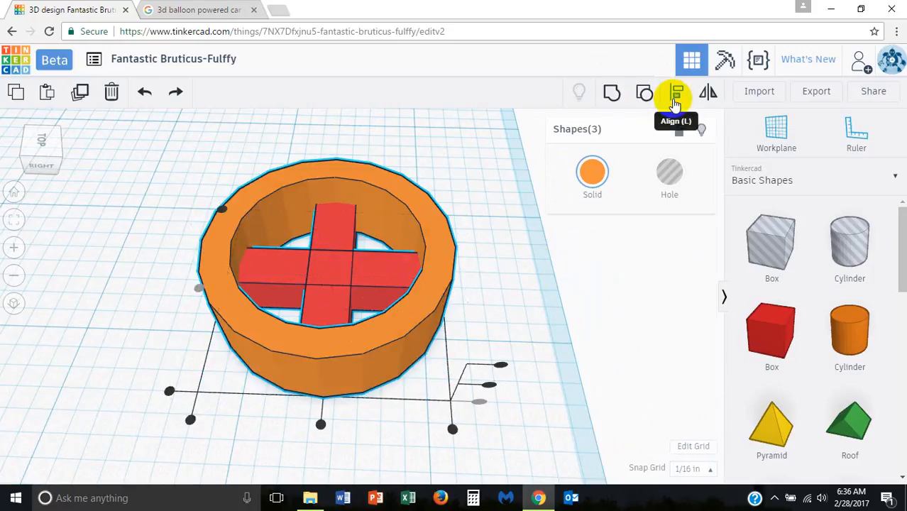
left_click(323, 425)
right_click_drag(138, 309, 298, 450)
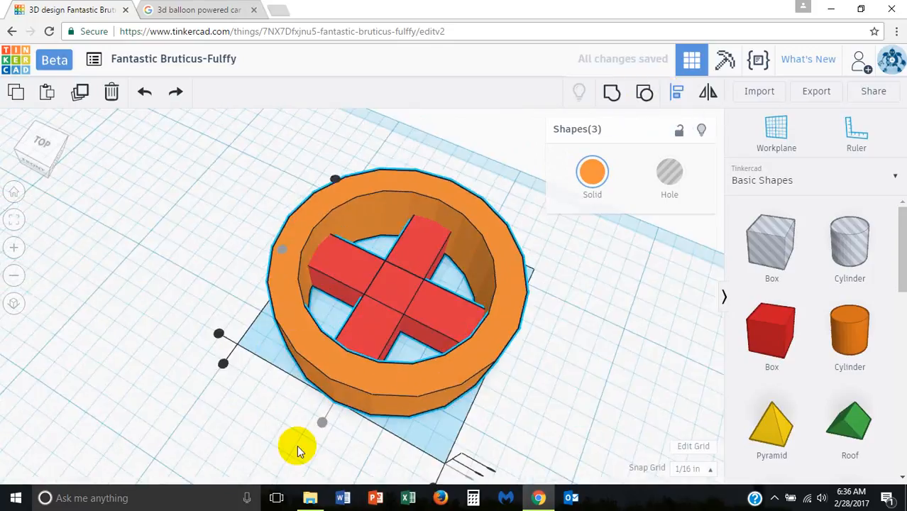
right_click_drag(578, 401, 448, 330)
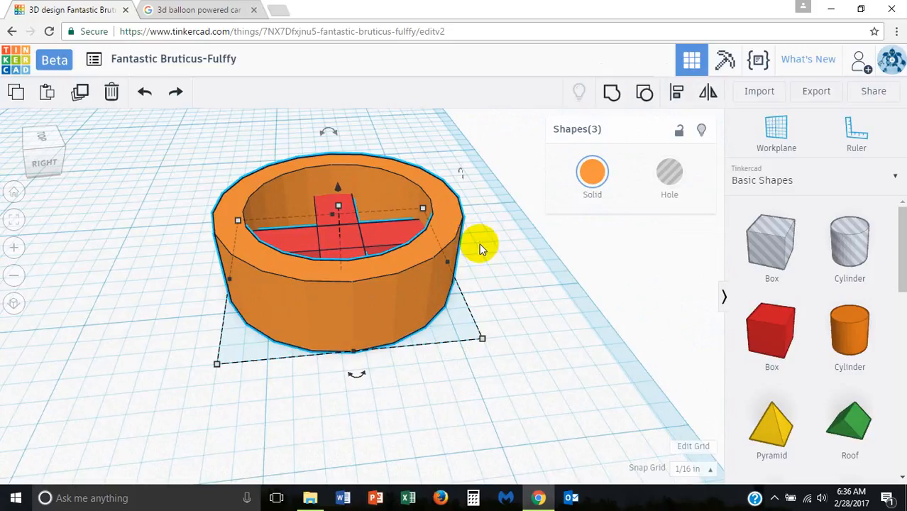
right_click_drag(479, 244, 499, 318)
left_click(490, 321)
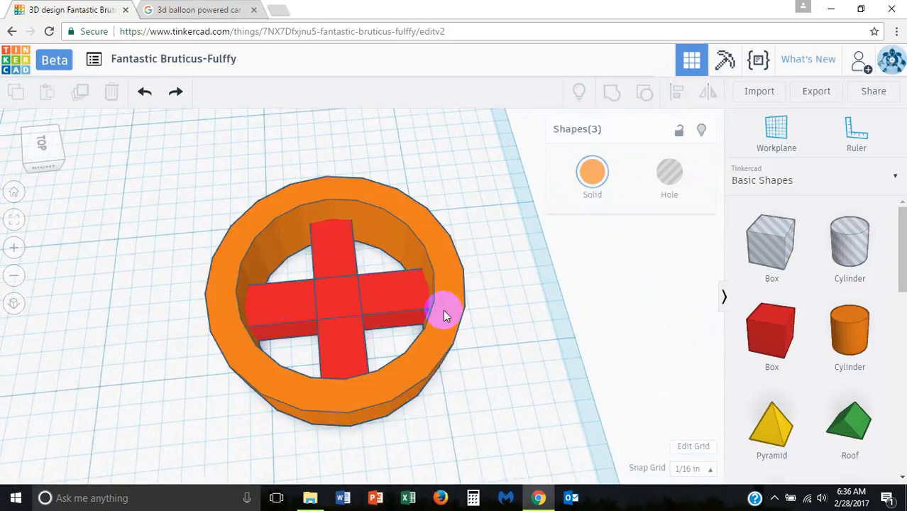
Step: Select the two crossed spoke bars and nudge them together by 0.063 in within the ring
left_click(378, 282)
left_click(328, 247, "shift")
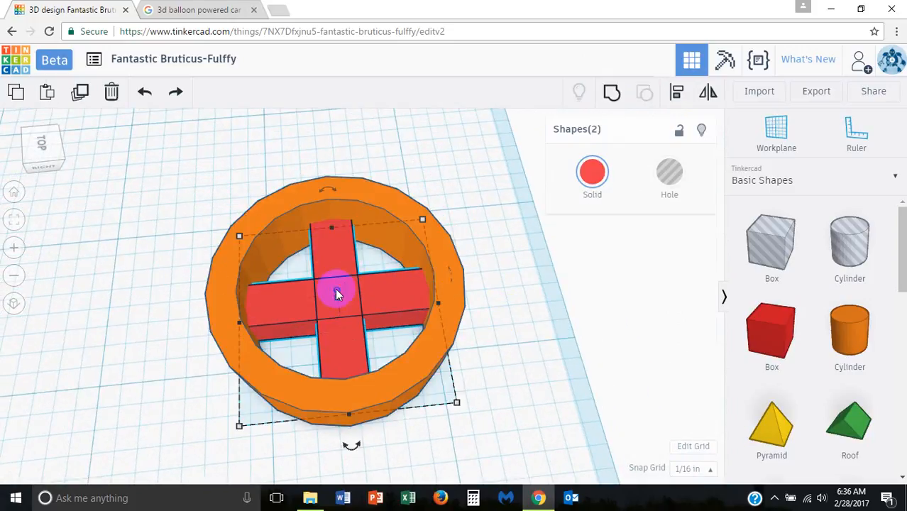
left_click_drag(337, 294, 337, 282)
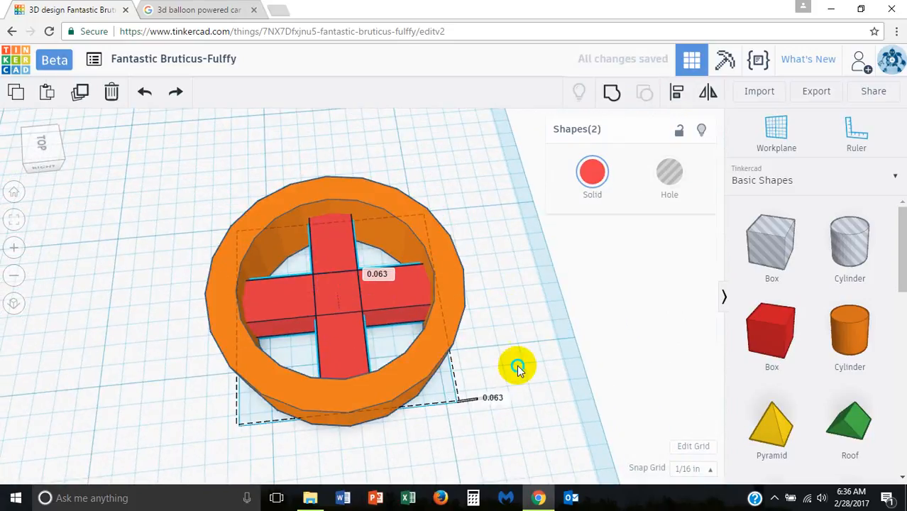
Step: Select the ring and both spoke bars and group them into one wheel
mouse_move(518, 366)
right_mouse_down()
mouse_move(516, 247)
mouse_move(513, 271)
mouse_move(506, 243)
mouse_move(506, 365)
right_mouse_up()
left_click_drag(483, 181, 166, 446)
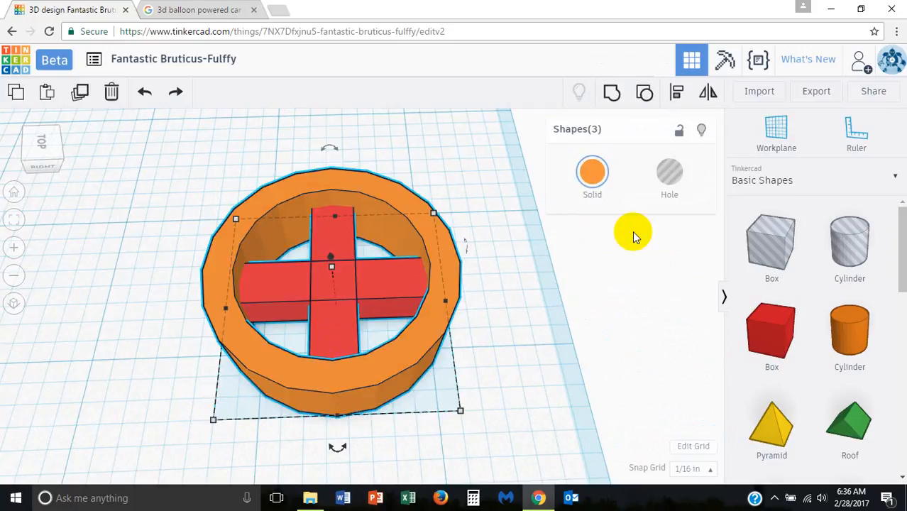
left_click(616, 99)
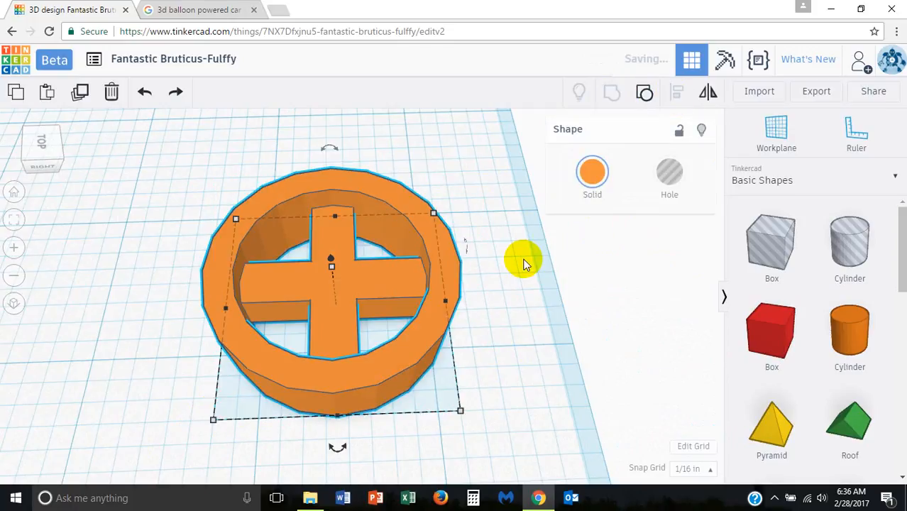
left_click(516, 323)
Step: Place a cylinder on the workplane beside the wheel and recolour it light blue to match the car body
right_click_drag(511, 310, 412, 314)
scroll(384, 314, "down", 5)
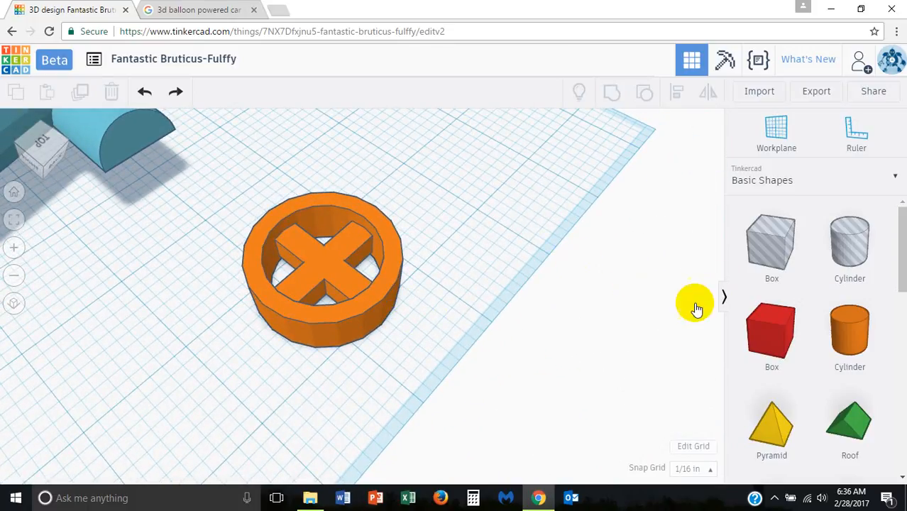
left_click_drag(850, 328, 433, 294)
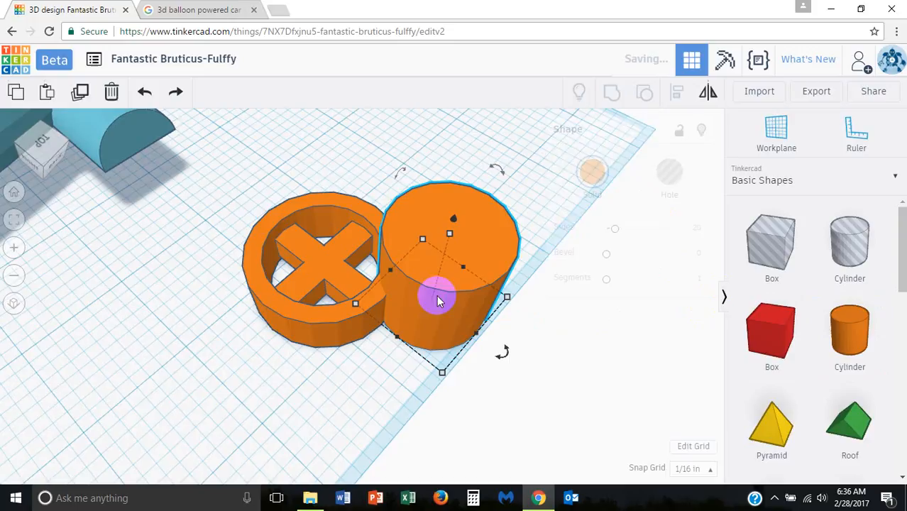
left_click(593, 183)
left_click(607, 276)
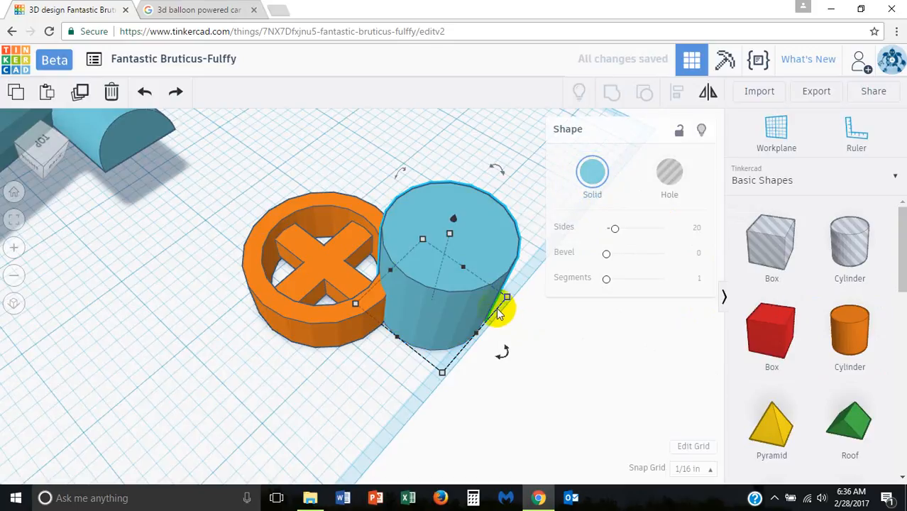
Step: Shrink the blue cylinder's base to 1/4 in by 1/4 in
left_click_drag(507, 299, 440, 330)
left_click(441, 327)
left_click(449, 308)
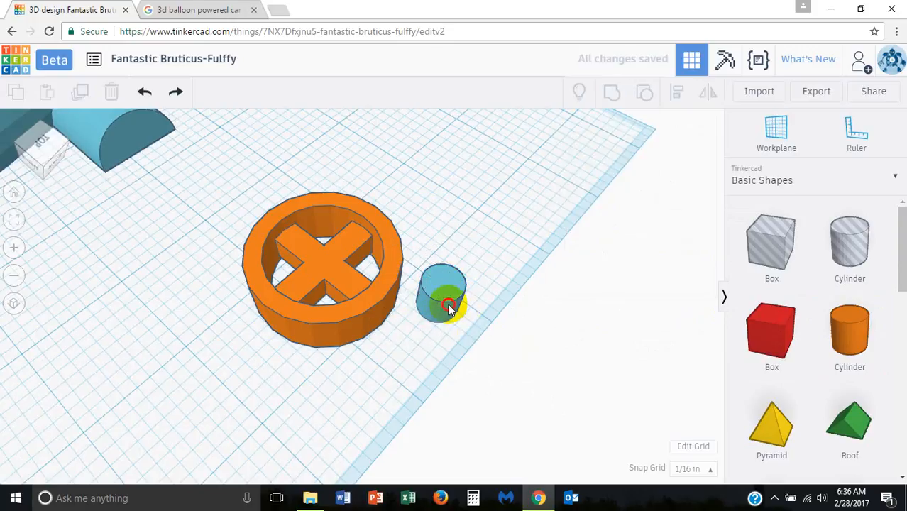
mouse_move(441, 335)
left_mouse_down()
mouse_move(438, 313)
mouse_move(444, 320)
left_mouse_up()
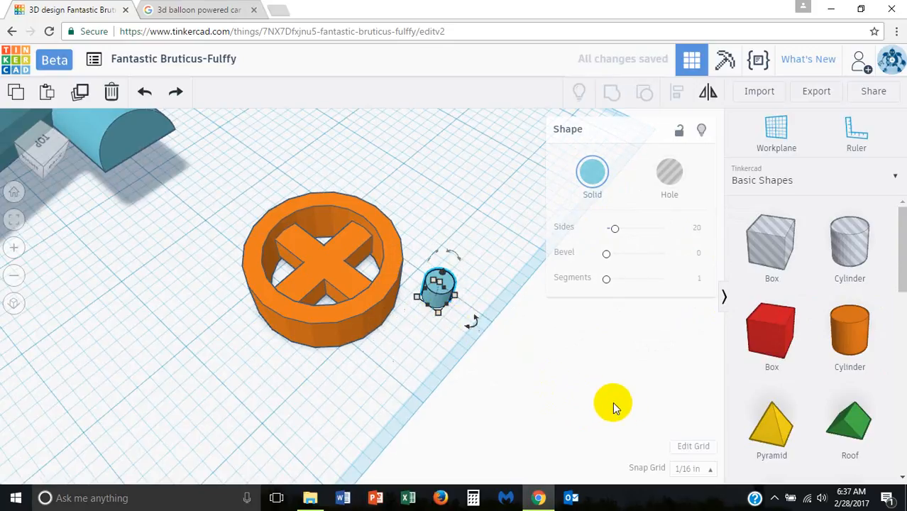
Step: Set the snap grid to 1/32 in and reduce the cylinder's base to 0.094 in by 0.094 in
scroll(613, 402, "up", 2)
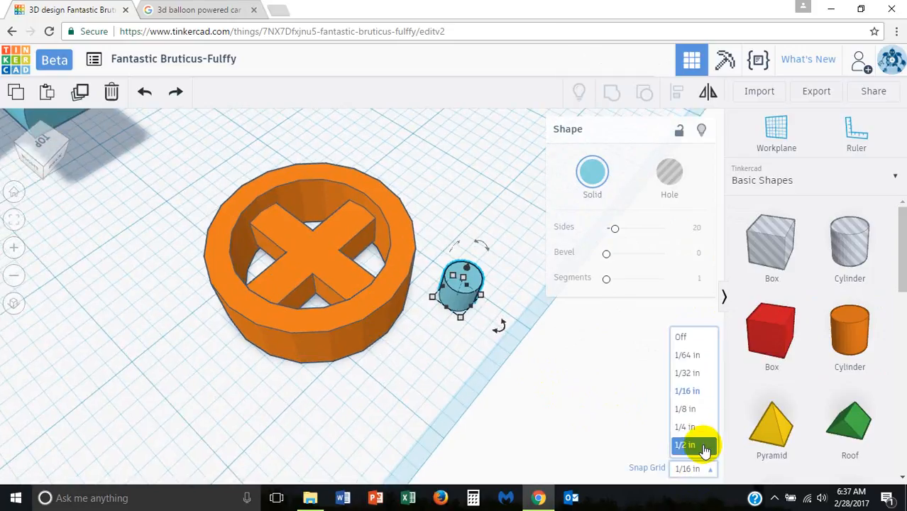
left_click(688, 373)
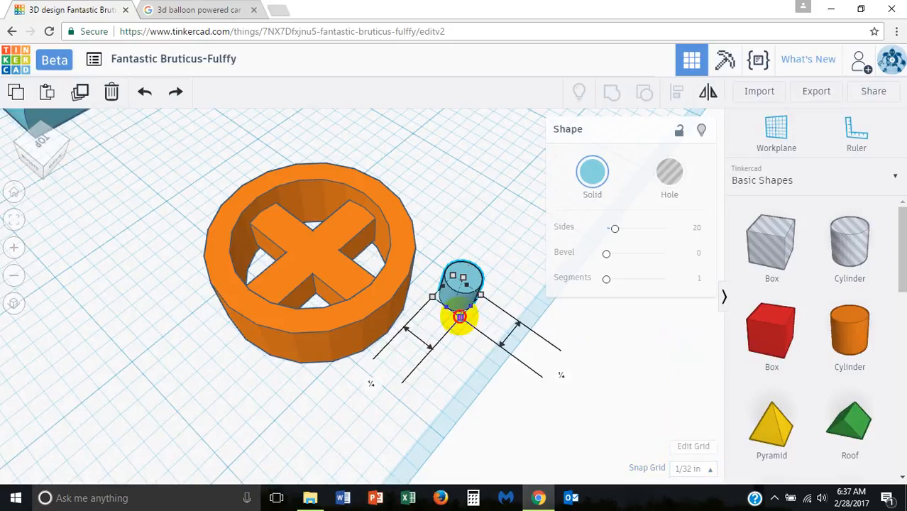
left_click_drag(459, 318, 458, 295)
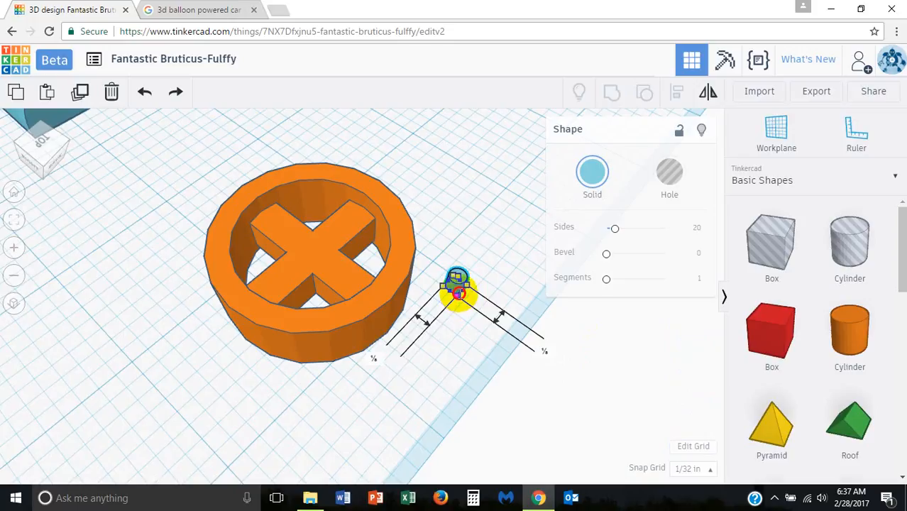
left_click_drag(459, 291, 458, 287)
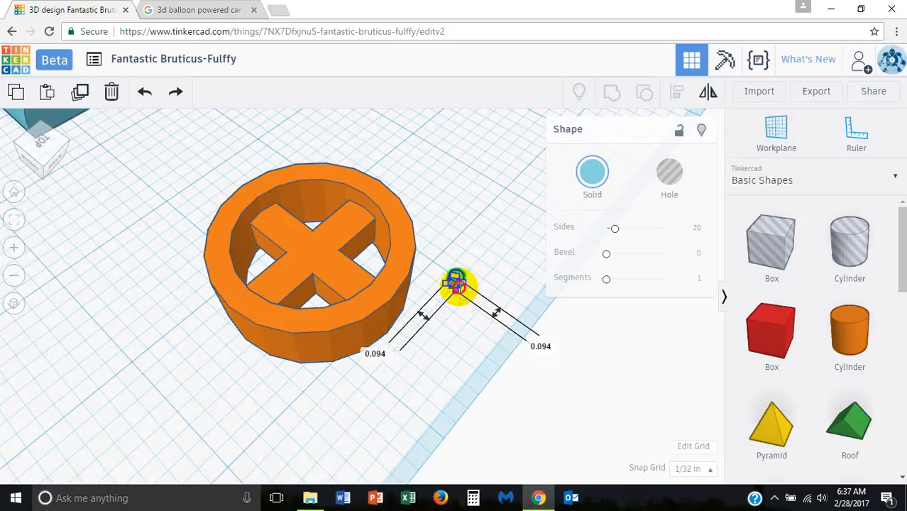
Step: Stretch the thin cylinder to 0.781 in tall, move it onto the centre of the spokes and lower it by 0.281 in
right_click_drag(510, 335, 470, 263)
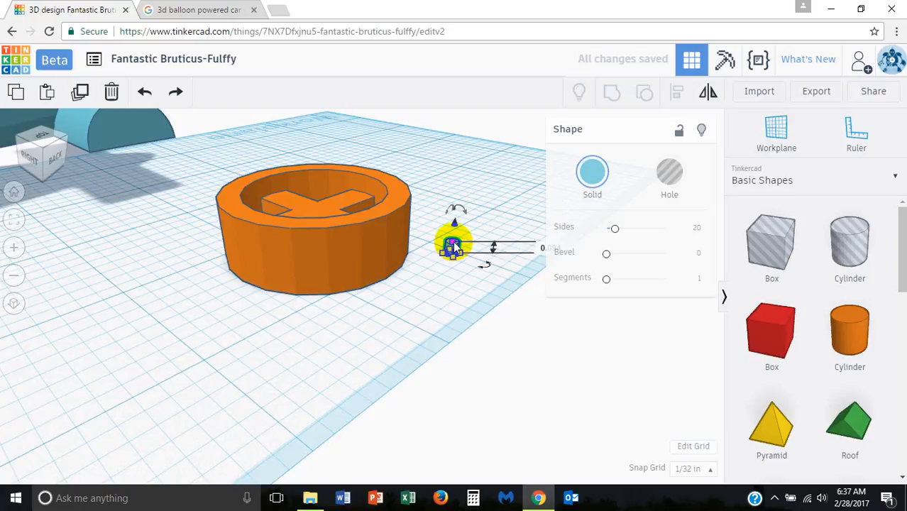
left_click_drag(455, 243, 463, 149)
left_click_drag(465, 193, 312, 189)
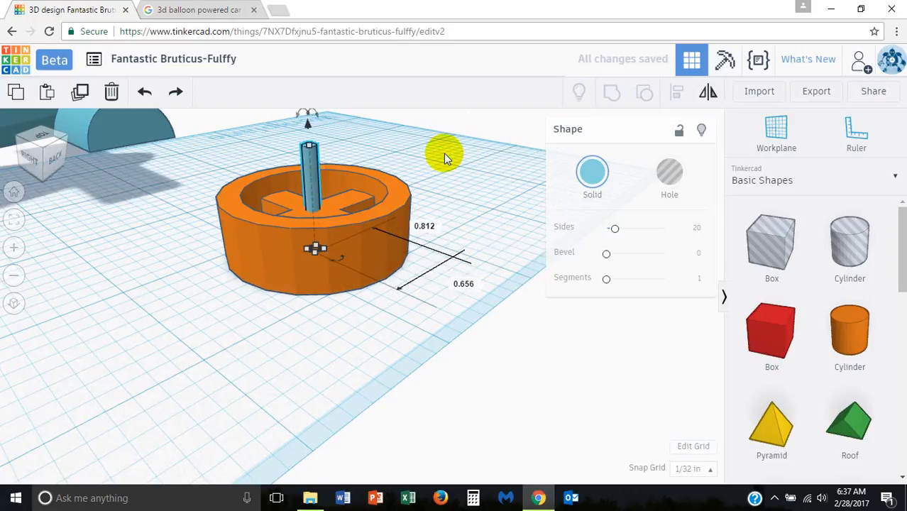
right_click_drag(443, 153, 371, 198)
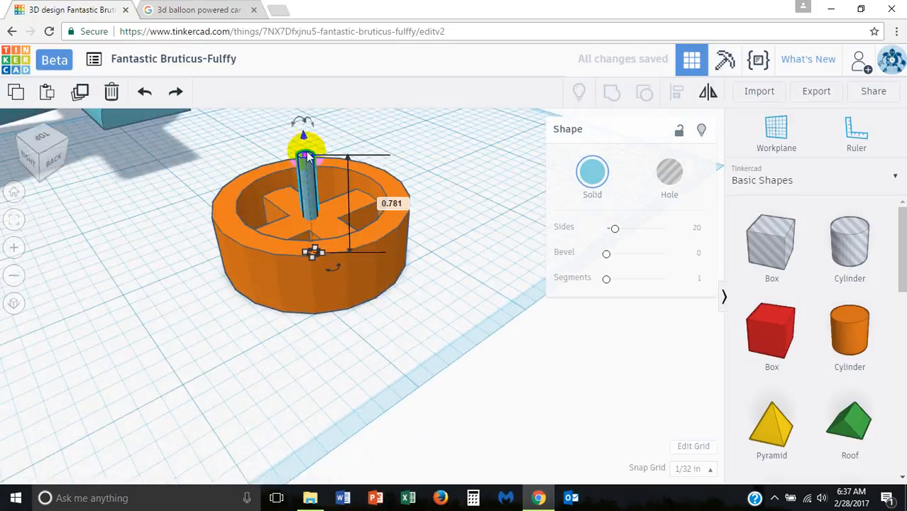
left_click_drag(305, 136, 335, 178)
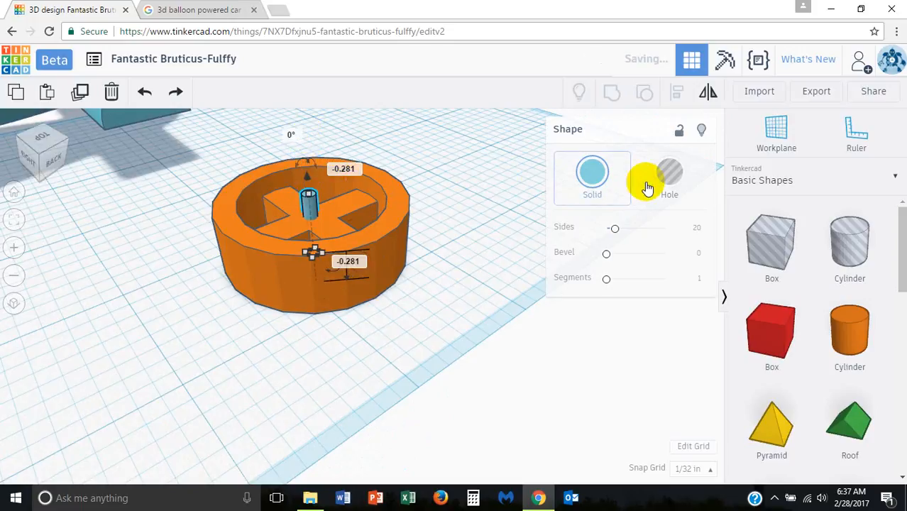
Step: Turn the thin cylinder into a hole, select it together with the wheel and align their centres
left_click(443, 225)
right_click_drag(442, 163, 433, 226)
left_click_drag(433, 225, 216, 413)
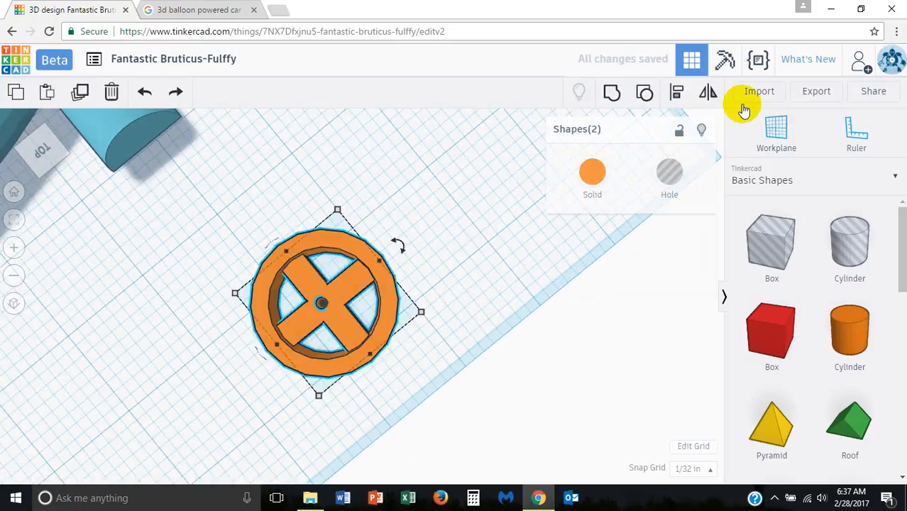
left_click(680, 93)
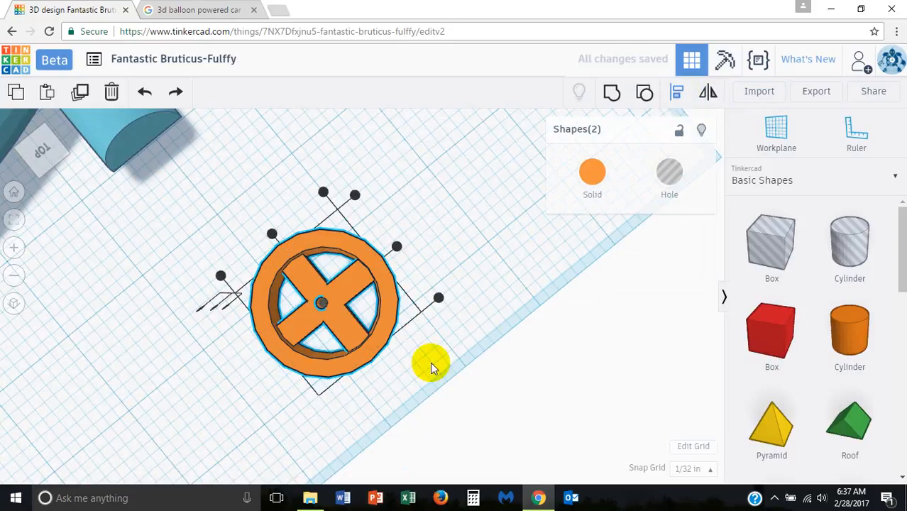
left_click(398, 249)
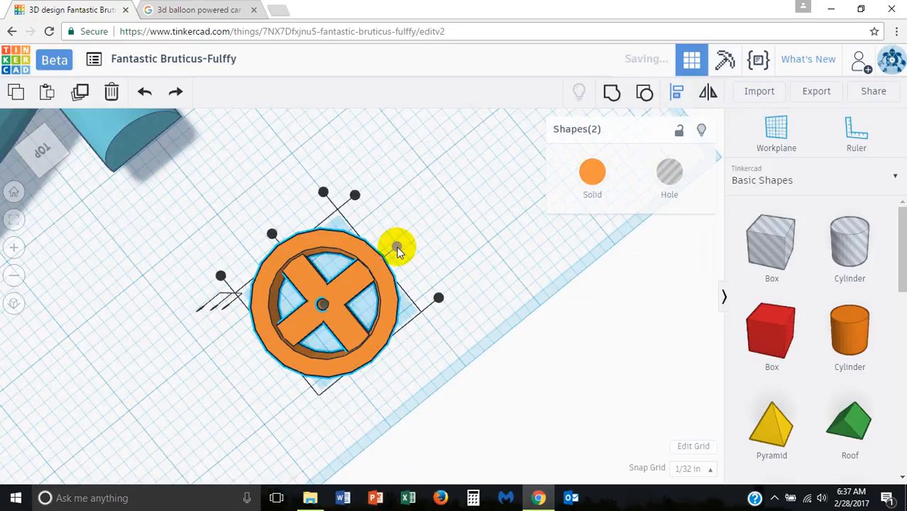
left_click(522, 316)
Step: Group the wheel with the hole cylinder to cut an axle hole through the hub
right_click_drag(523, 316, 450, 176)
left_click_drag(448, 146, 209, 338)
left_click(612, 93)
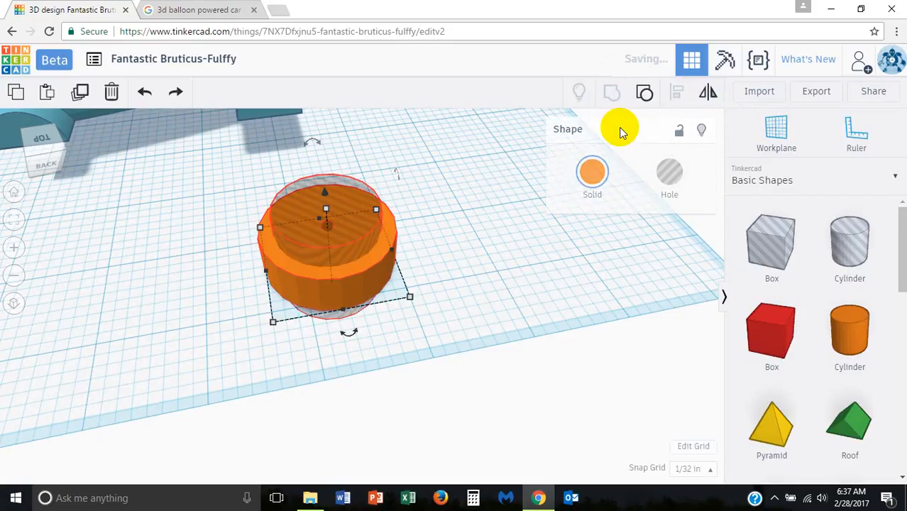
left_click(452, 240)
right_click_drag(452, 240, 256, 177)
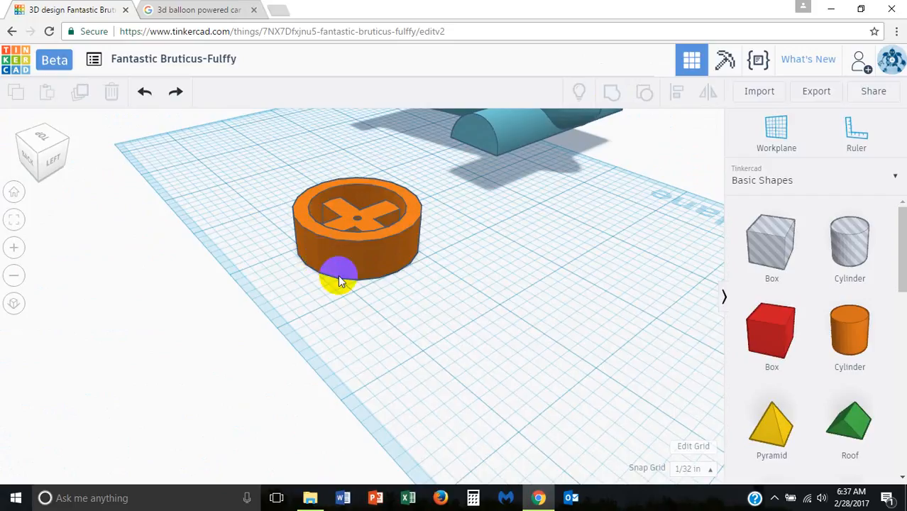
Step: Select the finished wheel and set the snap grid to 1/8 in
right_click_drag(473, 319, 518, 336)
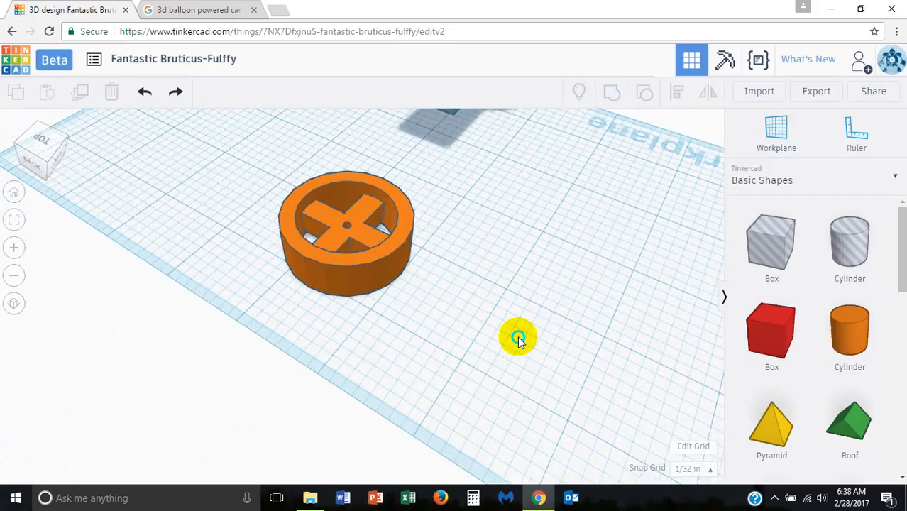
right_click_drag(456, 234, 452, 196)
left_click(295, 281)
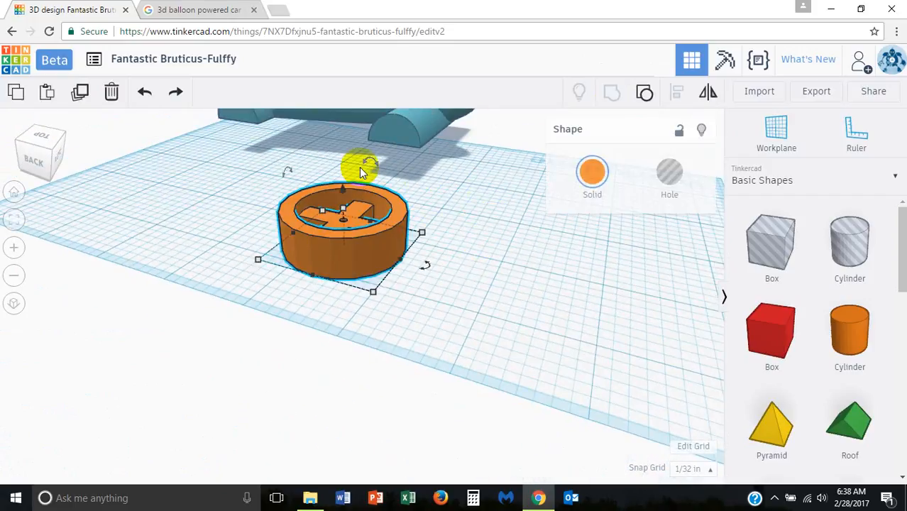
left_click(689, 469)
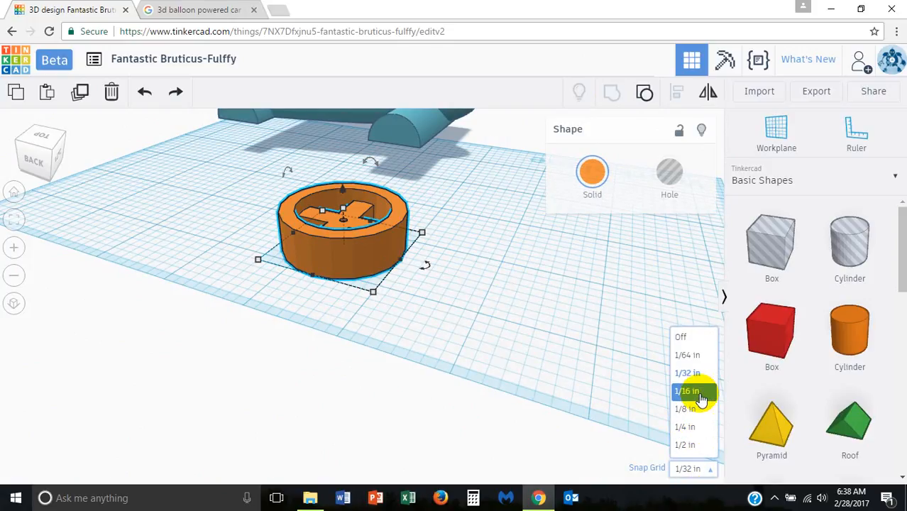
left_click(701, 419)
Step: Try standing the wheel upright with a 90° rotation and moving it, and undo these changes
left_click_drag(289, 171, 259, 223)
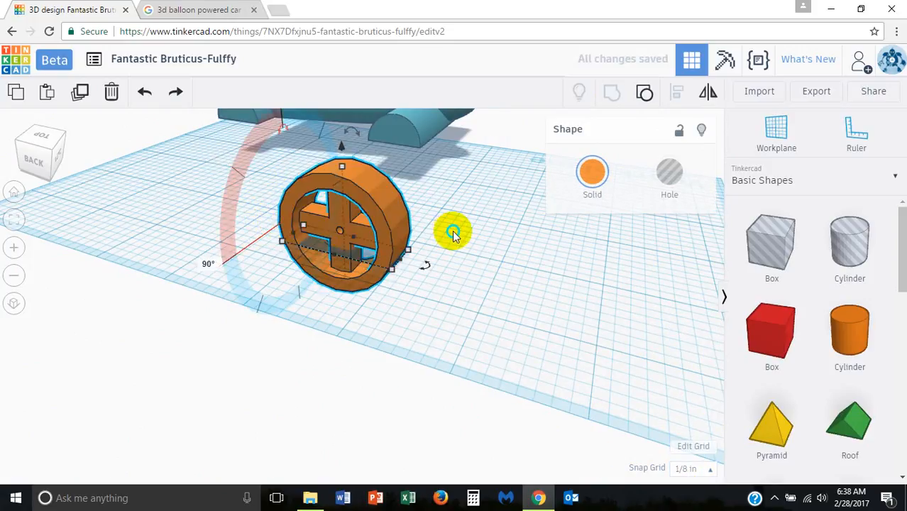
right_click_drag(454, 233, 365, 218)
left_click_drag(367, 213, 406, 189)
key("ctrl+z")
key("ctrl+z")
key("ctrl+z")
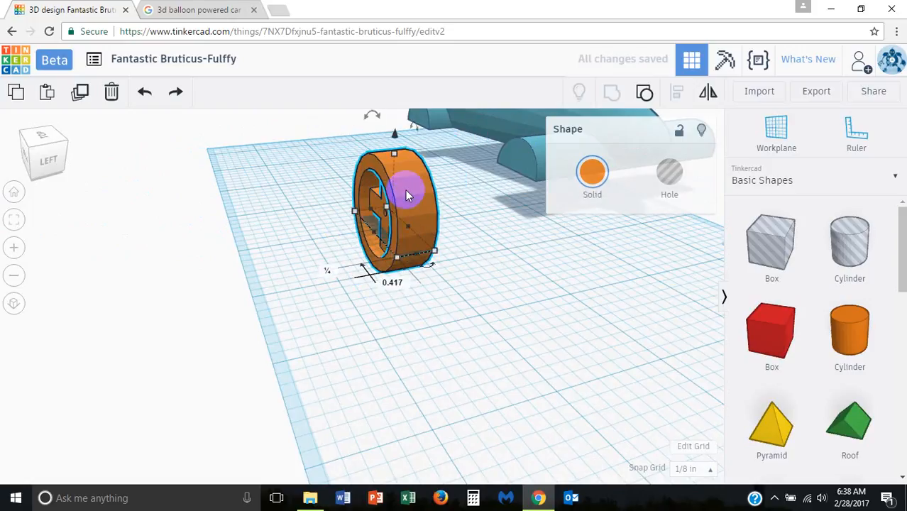
left_click(387, 322)
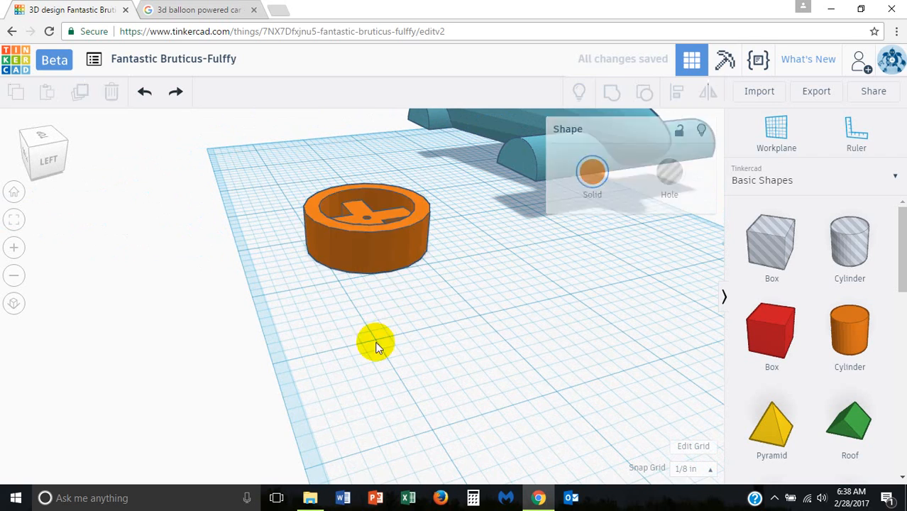
Step: Move the flat wheel across the workplane to a spot in front of the car body's side
left_click_drag(378, 247, 471, 165)
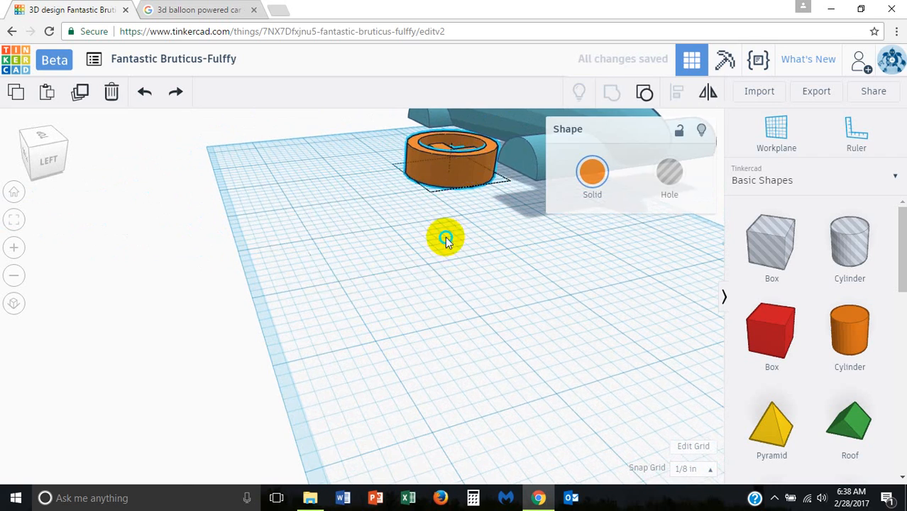
right_click_drag(446, 237, 571, 315)
left_click_drag(374, 261, 384, 310)
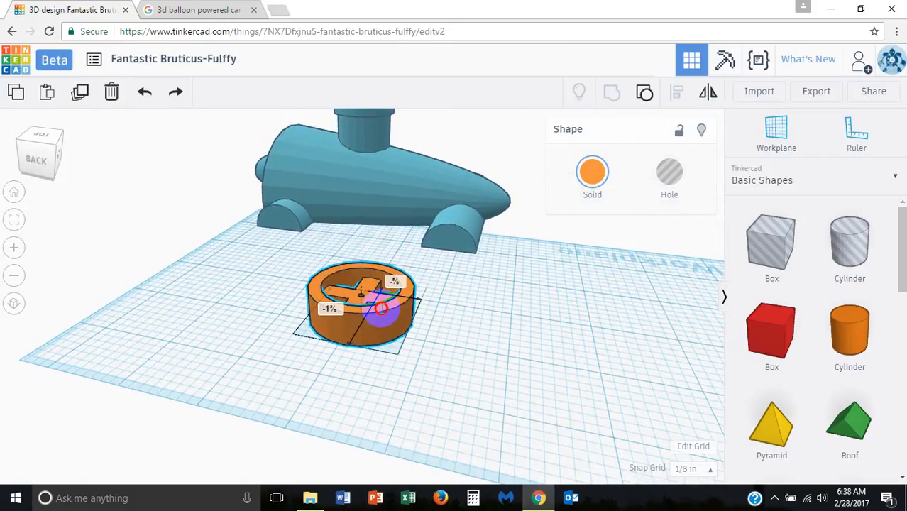
Step: Select the wheel and the car body and align their bottoms vertically
left_click(369, 172)
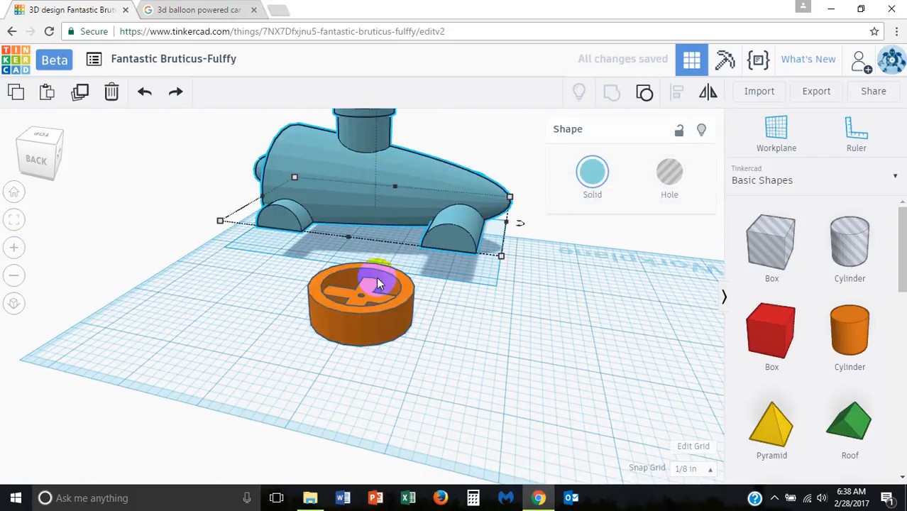
left_click(363, 289)
left_click(383, 194, "shift")
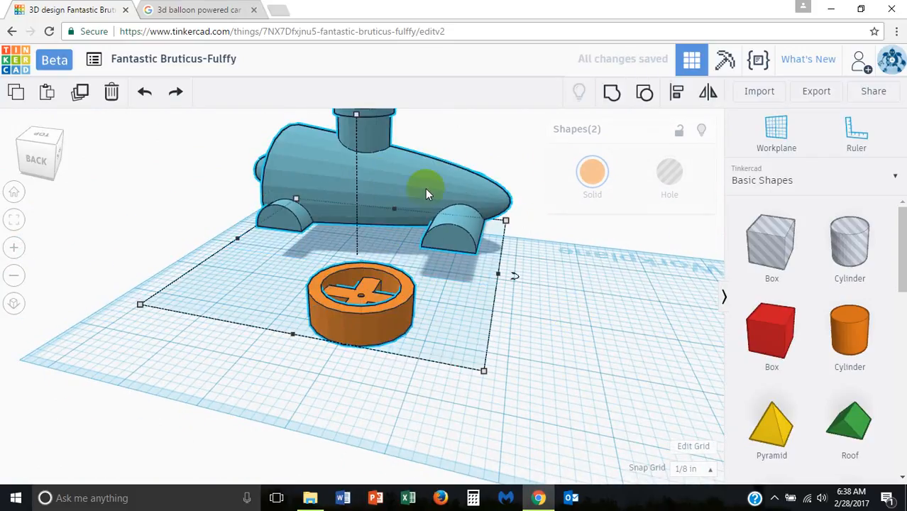
left_click(678, 93)
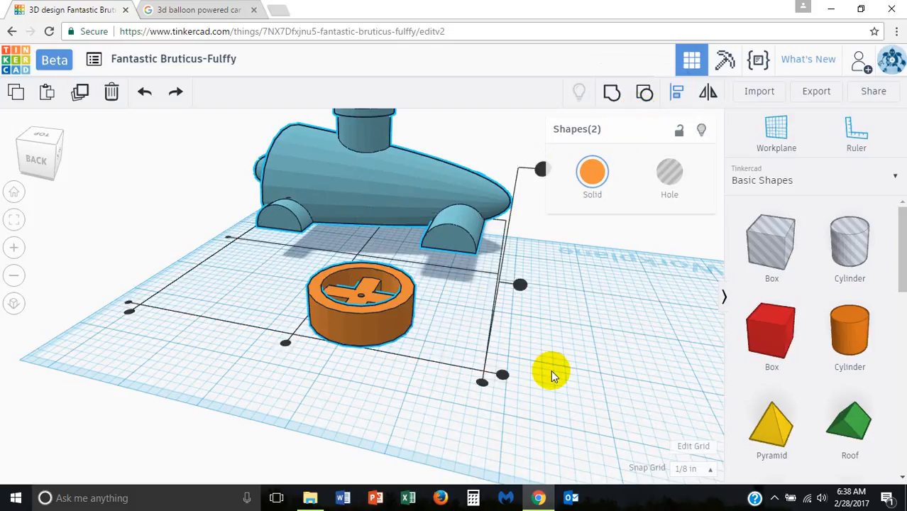
left_click(502, 375)
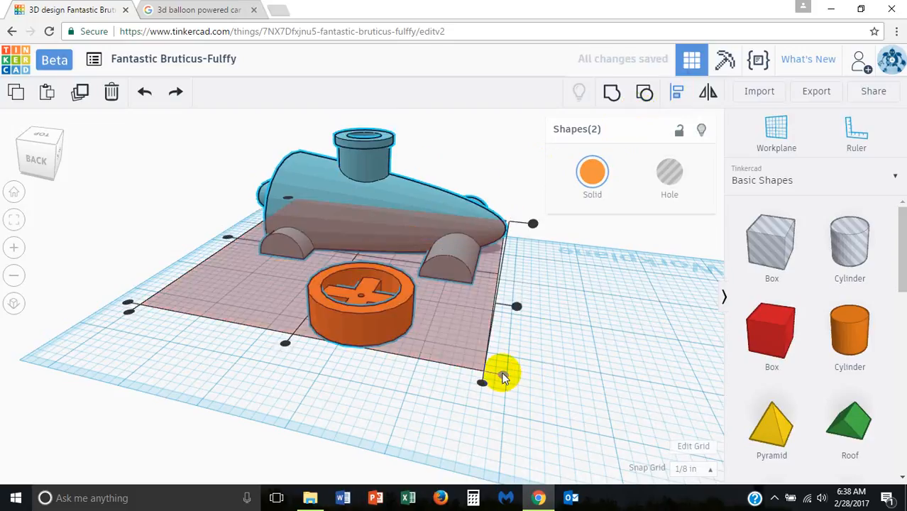
Step: Move the wheel about 7/8 in closer to the car body, between its front and rear fenders
left_click(512, 318)
right_click_drag(512, 318, 402, 318)
left_click_drag(380, 294, 405, 252)
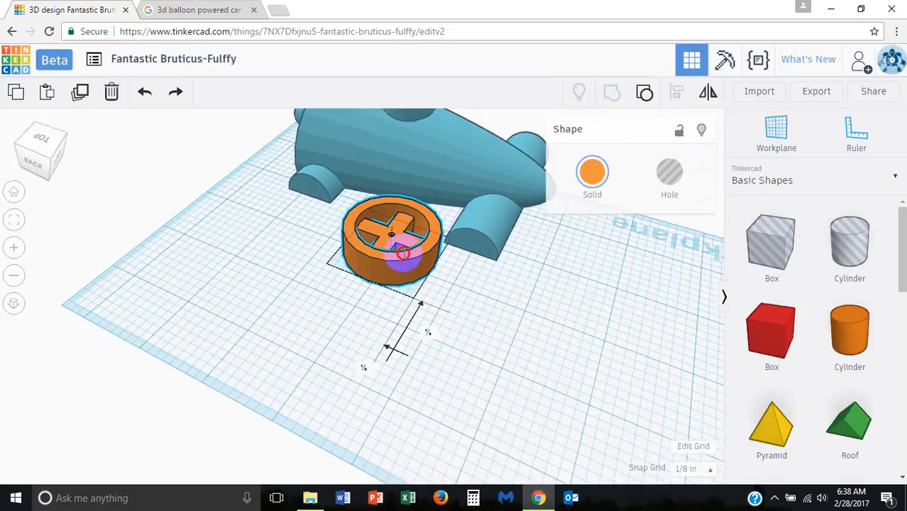
Step: Switch to the Google image results and examine the wheel layout in the "Balloon Powered Jet Car With Printable Wheels" picture
left_click(206, 11)
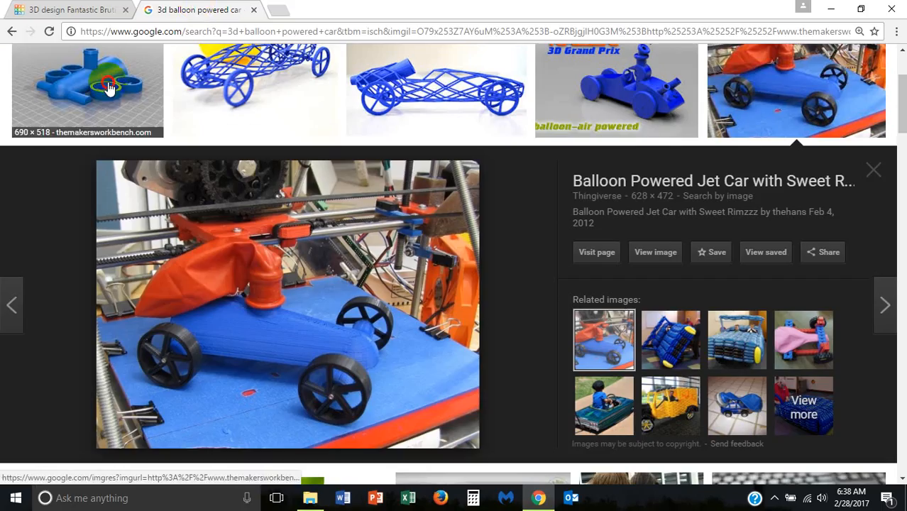
left_click(89, 100)
right_click(393, 218)
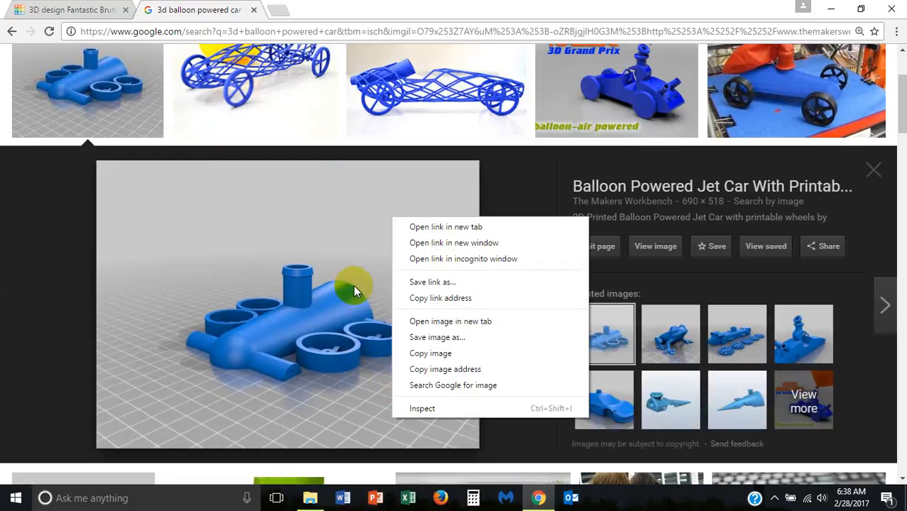
left_click(353, 285)
left_click(382, 10)
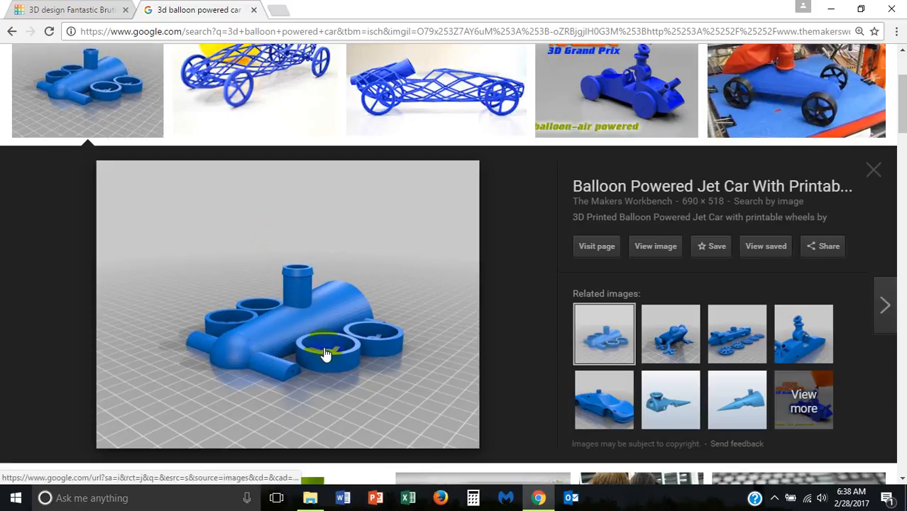
scroll(380, 330, "up", 1)
scroll(371, 340, "down", 3)
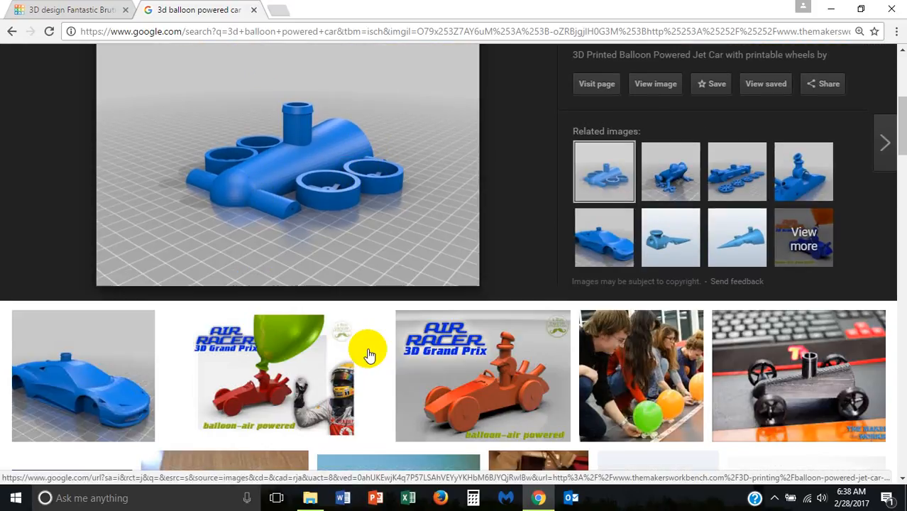
scroll(308, 270, "up", 2)
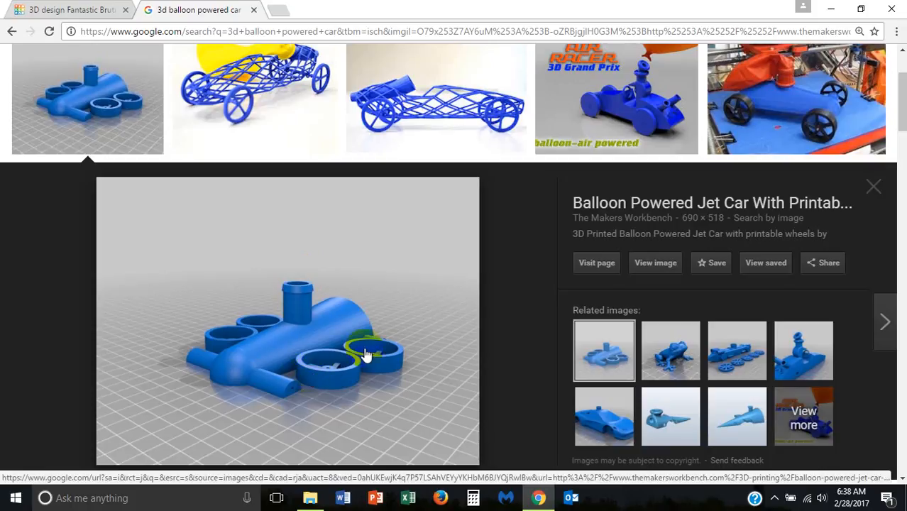
left_click(78, 10)
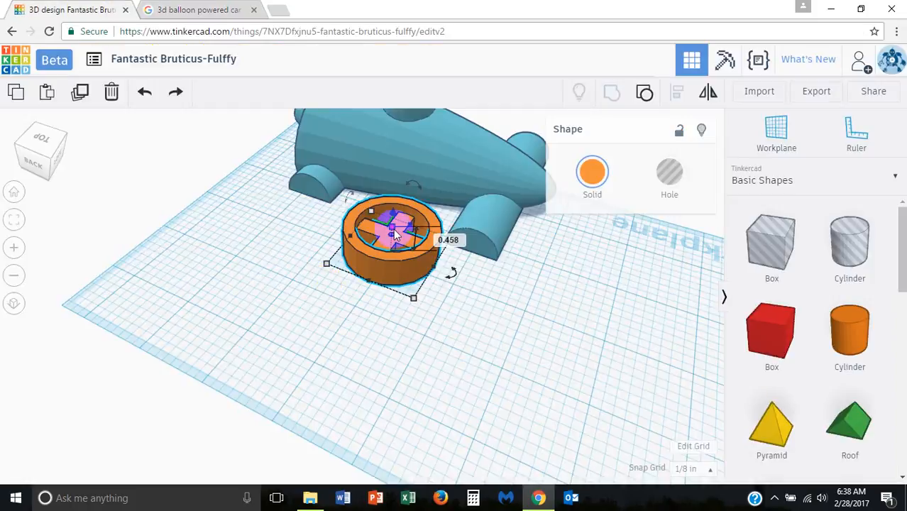
Step: Try stretching the grouped car body lengthwise from its nose
mouse_move(395, 230)
left_mouse_down()
mouse_move(406, 230)
mouse_move(400, 224)
left_mouse_up()
right_click_drag(269, 292, 313, 290)
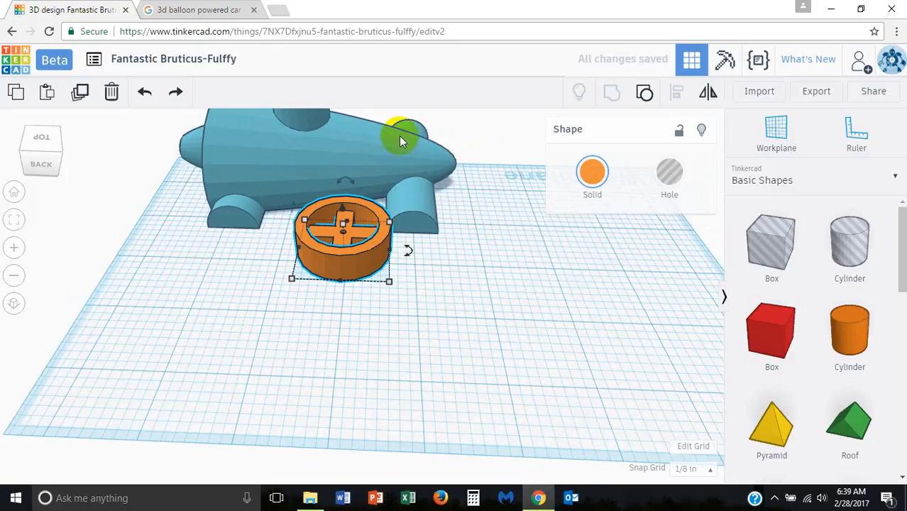
right_click_drag(402, 176, 383, 315)
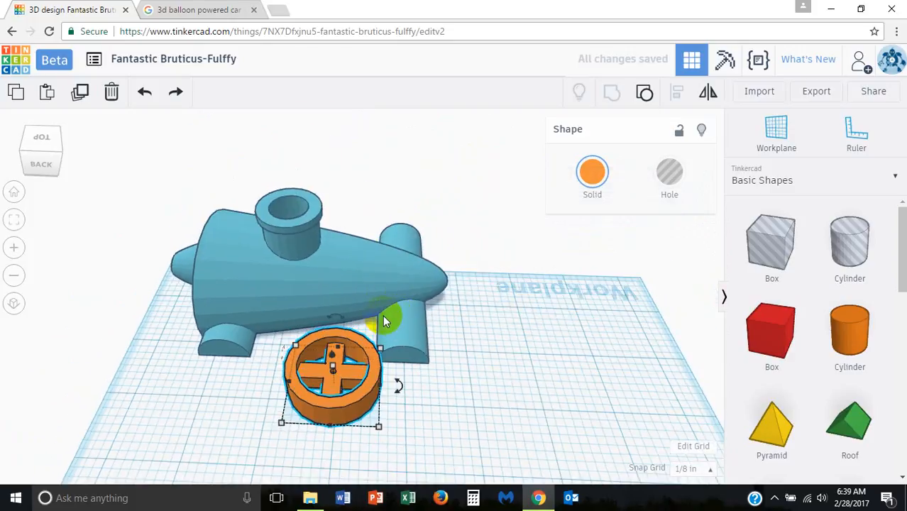
left_click(379, 299)
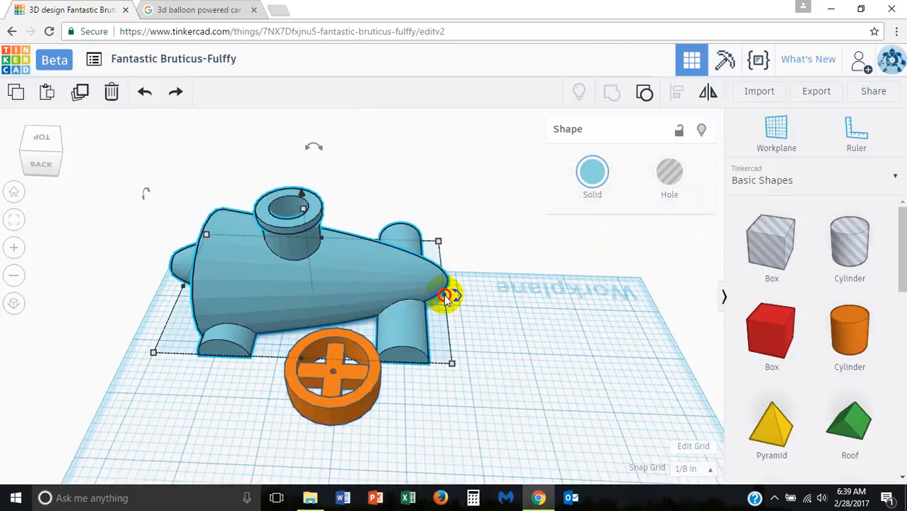
mouse_move(445, 299)
left_mouse_down()
mouse_move(505, 296)
mouse_move(442, 294)
mouse_move(470, 289)
mouse_move(461, 295)
left_mouse_up()
left_click(521, 318)
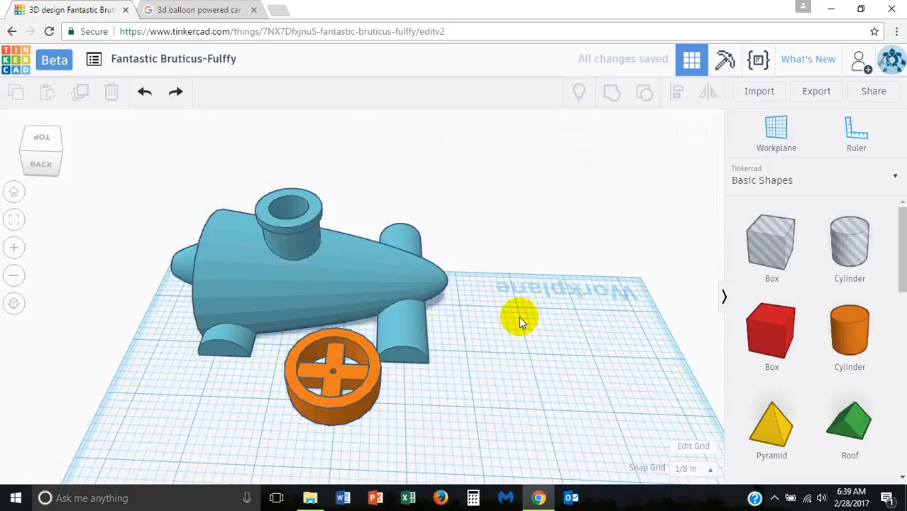
Step: Ungroup the car body to separate the rear exhaust cone from the rest
left_click(402, 305)
left_click(644, 91)
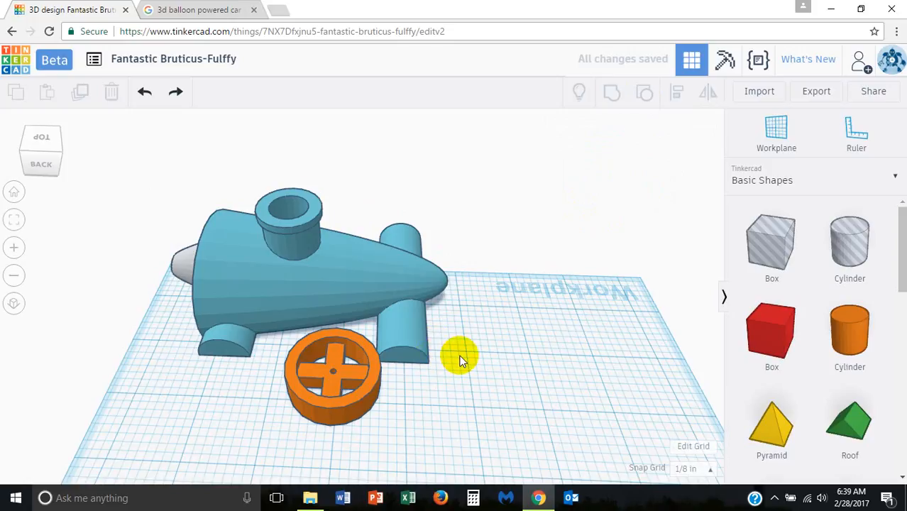
Step: Ungroup the remaining teal body into its parts and stretch the main cone forward to a length of 4 3/4 in
left_click(408, 291)
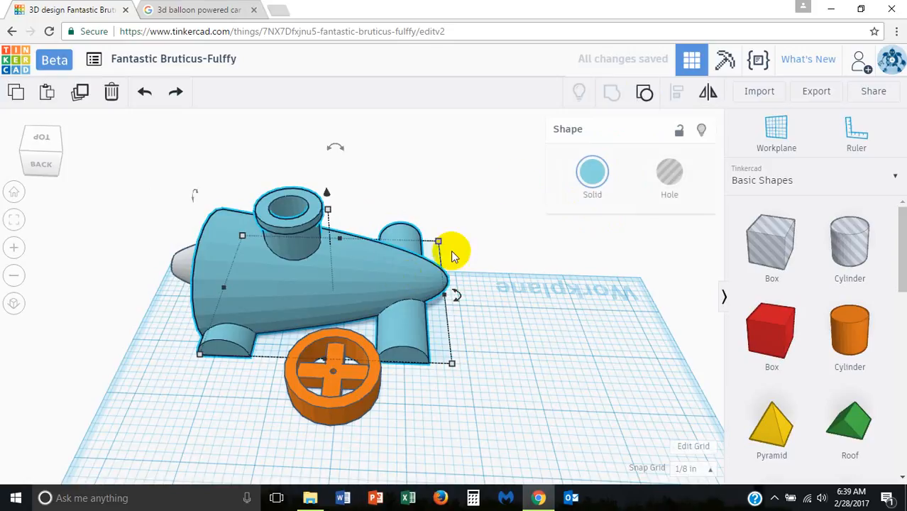
left_click(644, 91)
left_click(404, 418)
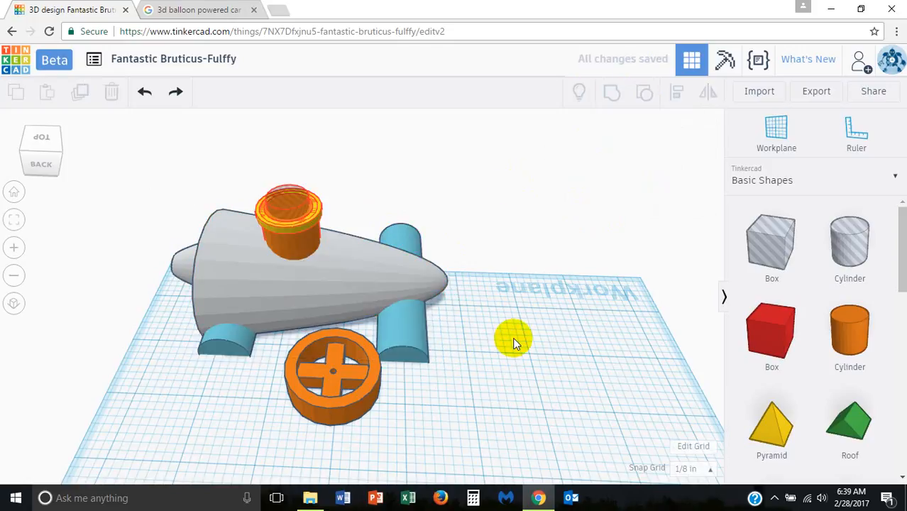
left_click(405, 292)
left_click_drag(445, 298, 486, 293)
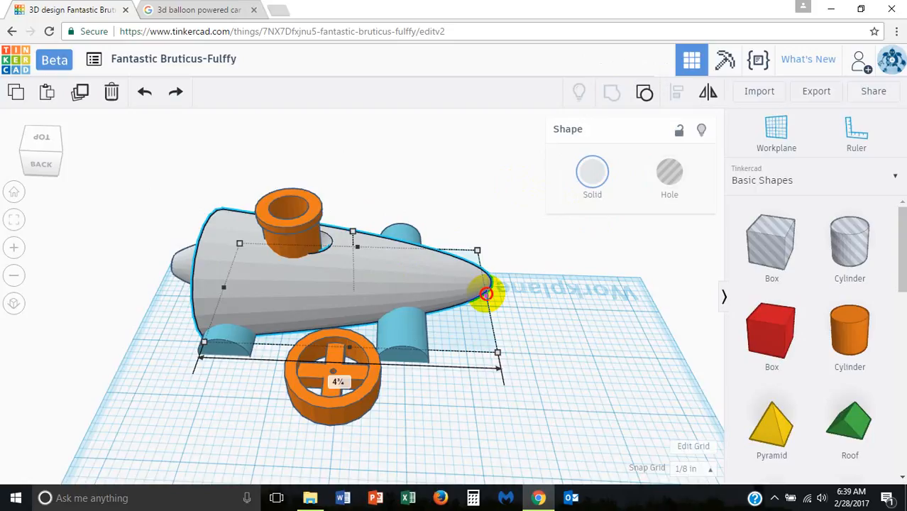
Step: Move the front fender 7/8 in toward the nose and shift the balloon nozzle about 0.229 in forward
left_click(407, 329)
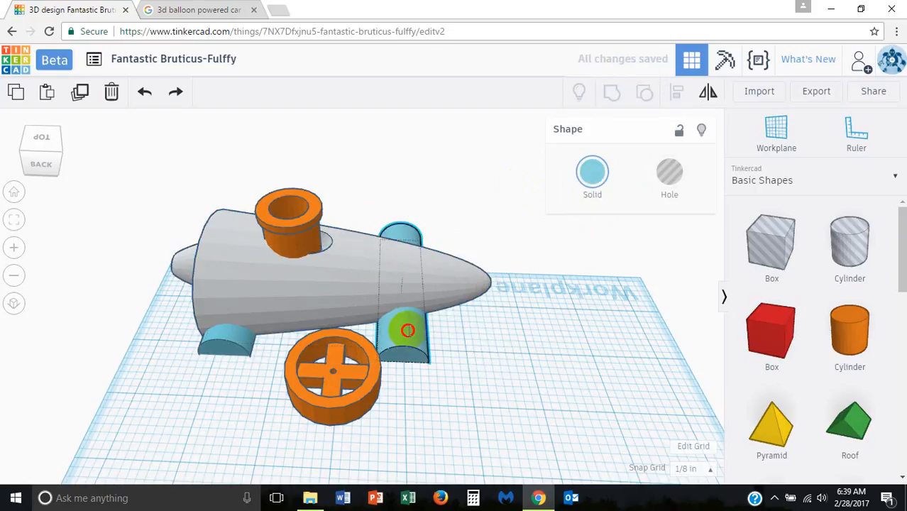
left_click_drag(407, 330, 464, 332)
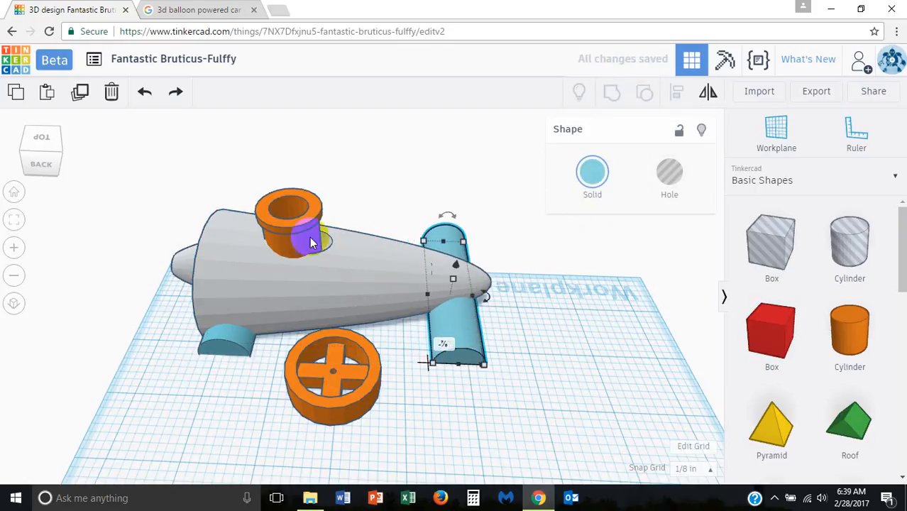
left_click(300, 225)
left_click_drag(301, 226, 319, 227)
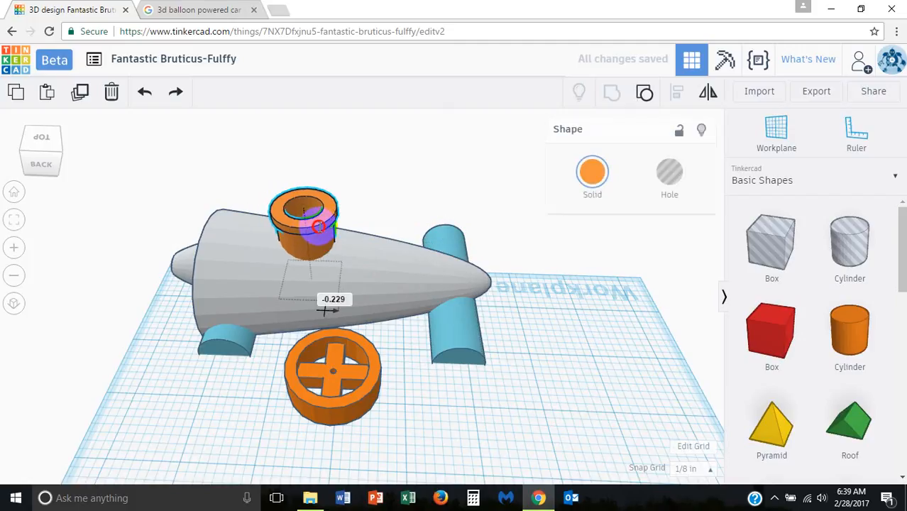
left_click_drag(325, 310, 325, 310)
Step: Adjust the balloon nozzle's position on the cone, checking its centering from above
right_click_drag(362, 199, 396, 281)
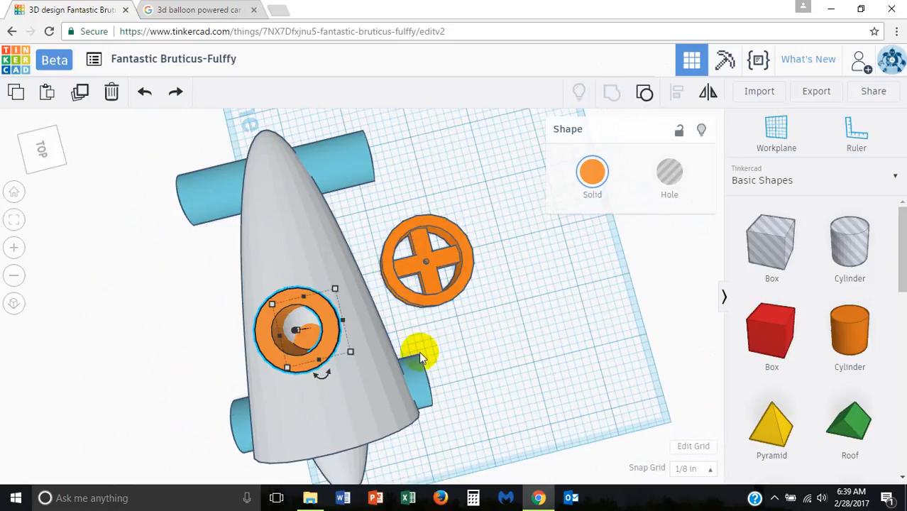
middle_click_drag(419, 352, 439, 305)
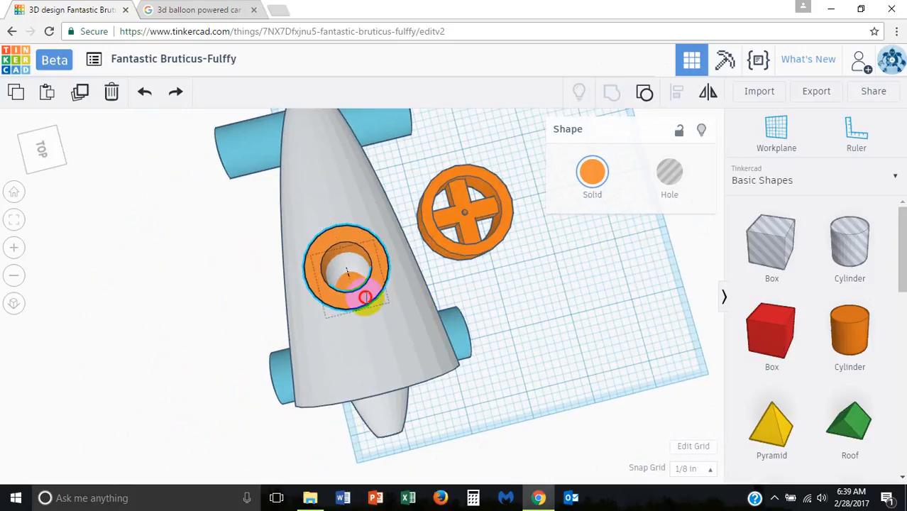
mouse_move(364, 296)
left_mouse_down()
mouse_move(368, 304)
mouse_move(389, 276)
mouse_move(440, 284)
mouse_move(365, 297)
left_mouse_up()
right_click_drag(462, 284, 7, 382)
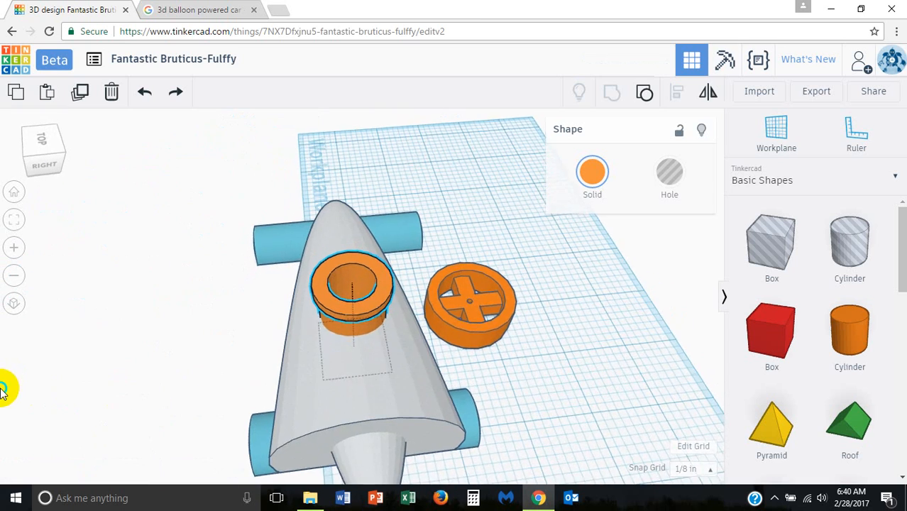
right_click_drag(411, 445, 478, 397)
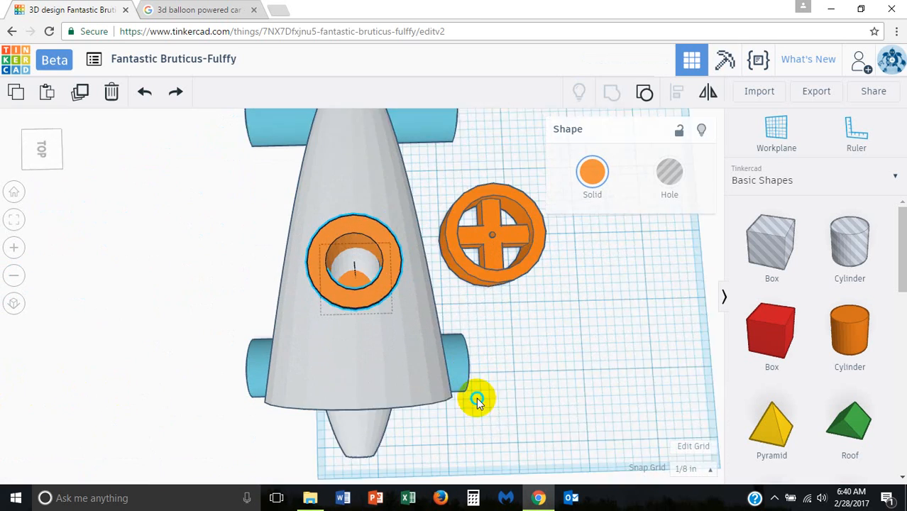
Step: Move the wheel forward along the car's side and place a copy of it behind the original
left_click_drag(474, 264, 494, 324)
key("ctrl+v")
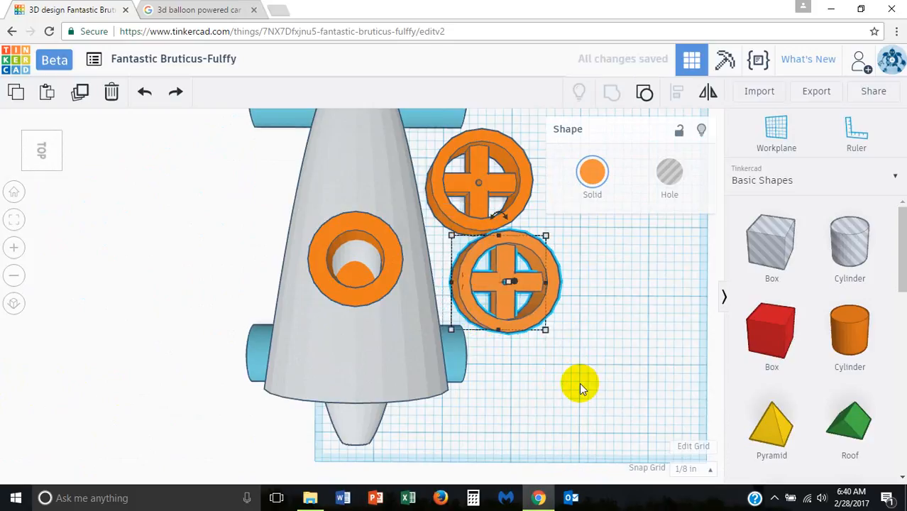
Step: Undo the wheel copy and move, the nozzle, fender and cone changes, and the ungrouping of the teal car body
key("ctrl+z")
key("ctrl+z")
key("ctrl+z")
key("ctrl+z")
key("ctrl+z")
key("ctrl+z")
key("ctrl+z")
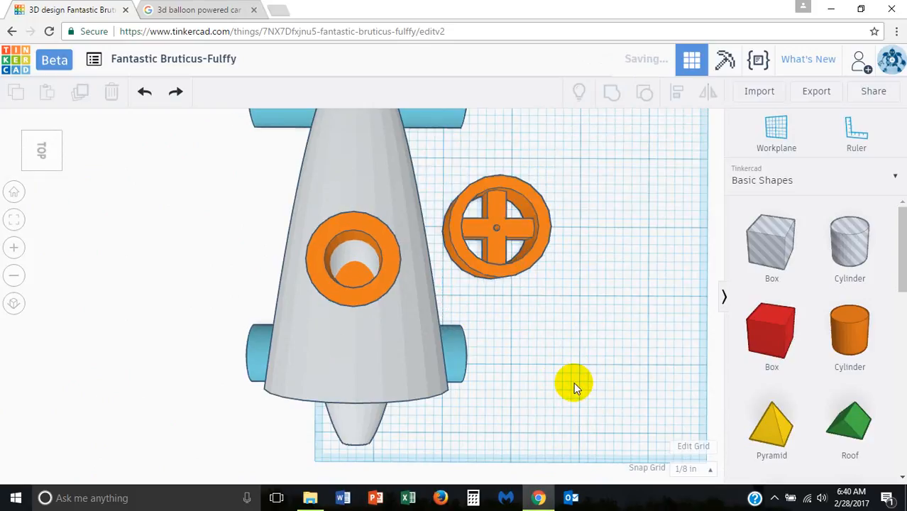
key("ctrl+z")
key("ctrl+z")
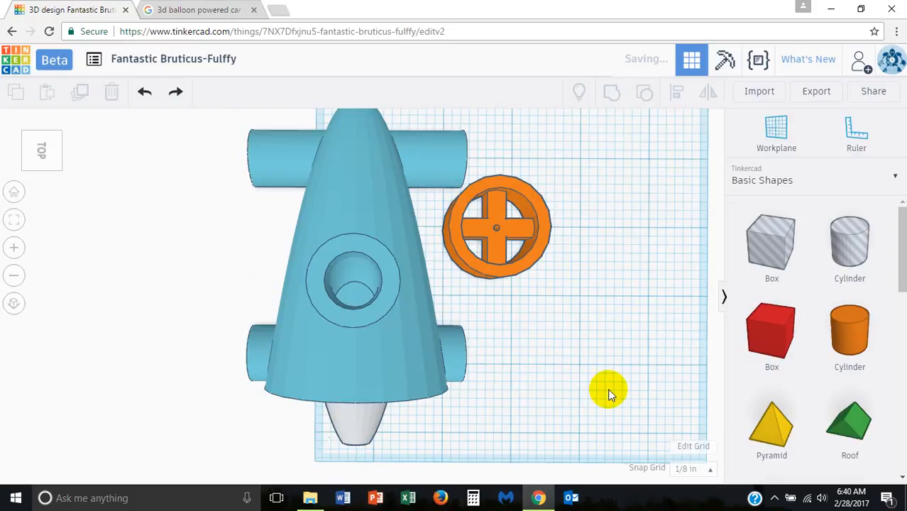
Step: Move the wheel closer to the car's side behind the front fender, and place a copy of it ahead of that fender
right_click_drag(609, 388, 515, 390)
mouse_move(511, 354)
left_mouse_down()
mouse_move(492, 348)
mouse_move(501, 358)
left_mouse_up()
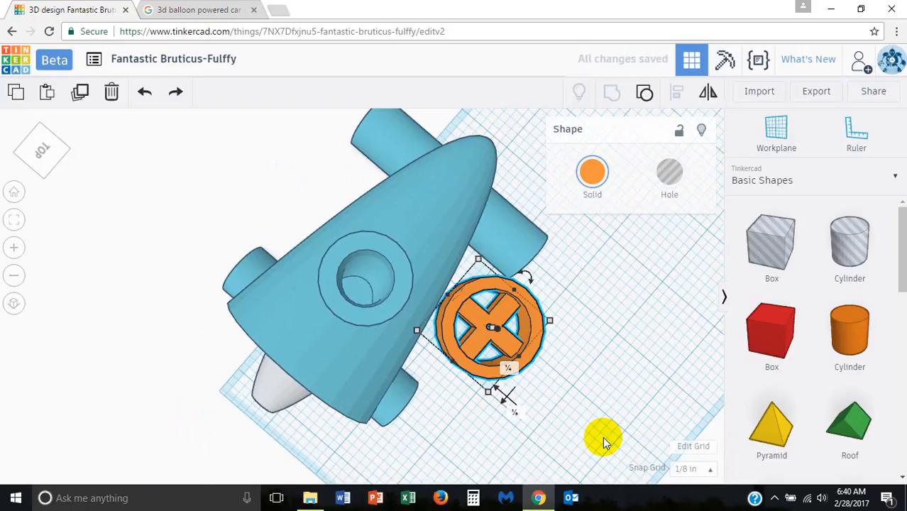
key("ctrl+c")
key("ctrl+v")
left_click_drag(559, 375, 597, 181)
Step: Place two more wheel copies on the car's opposite side, one ahead of the front fender and one behind it
right_click_drag(587, 311, 678, 326)
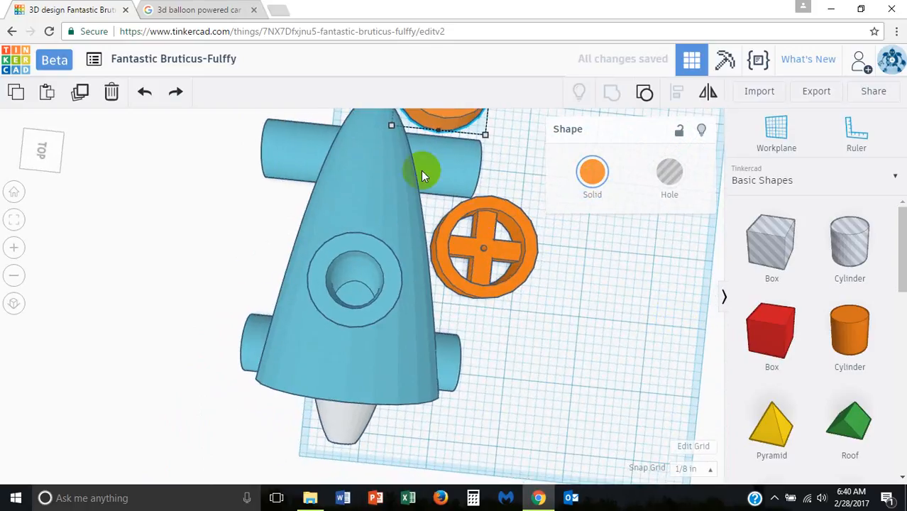
scroll(422, 171, "down", 2)
middle_click_drag(474, 215, 478, 318)
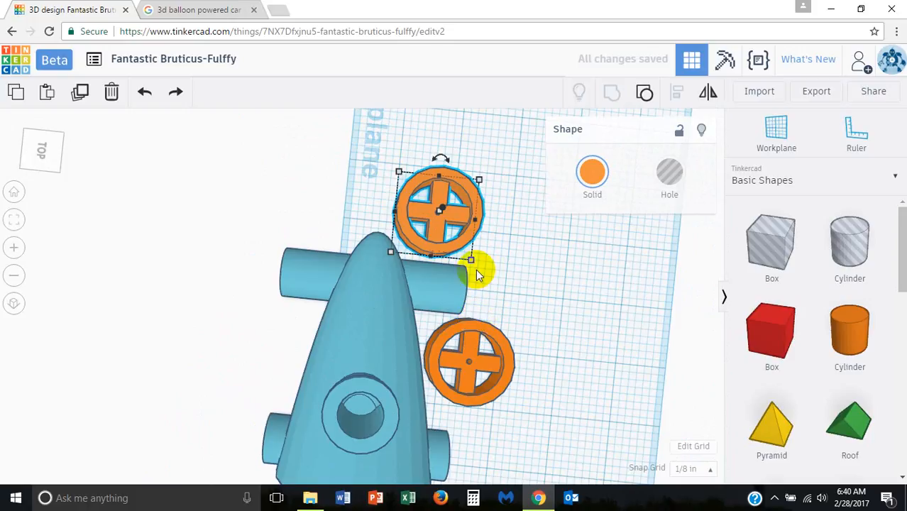
key("ctrl+c")
key("ctrl+v")
left_click_drag(493, 210, 268, 352)
key("ctrl+v")
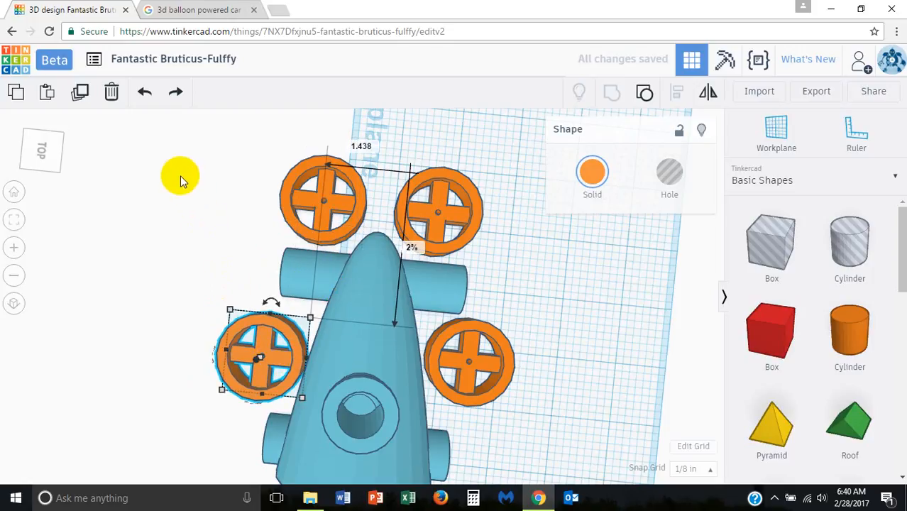
Step: Select the car body, exhaust cone and all four wheels, and move them together 1 in across the workplane
left_click_drag(182, 177, 523, 487)
right_click_drag(466, 401, 589, 334)
scroll(336, 322, "down", 3)
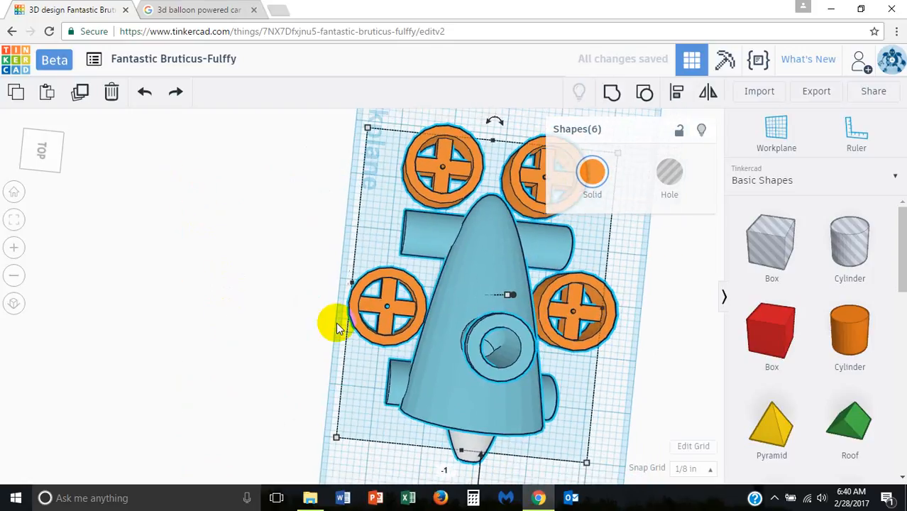
right_click_drag(608, 392, 417, 266)
left_click(417, 266)
Step: Nudge the wheel between the fenders on the car's front-facing side slightly toward the front fender
right_click_drag(455, 375, 295, 315)
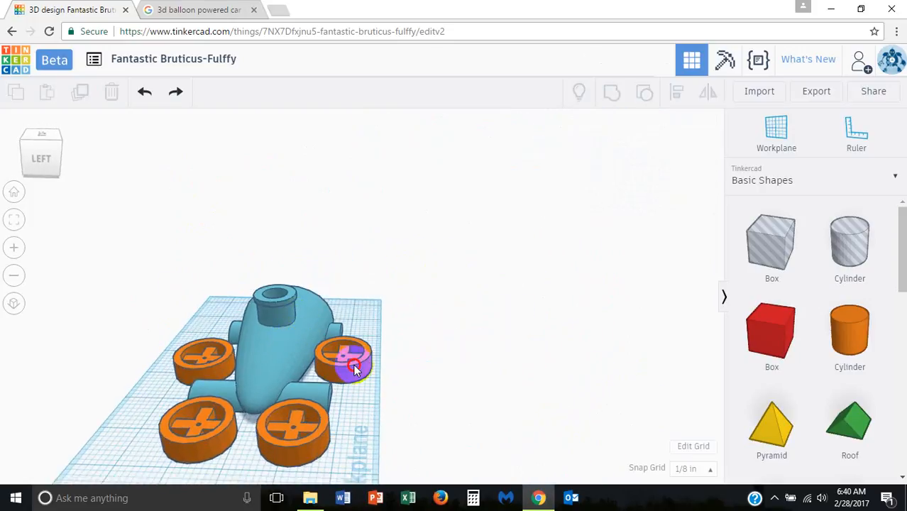
left_click(355, 366)
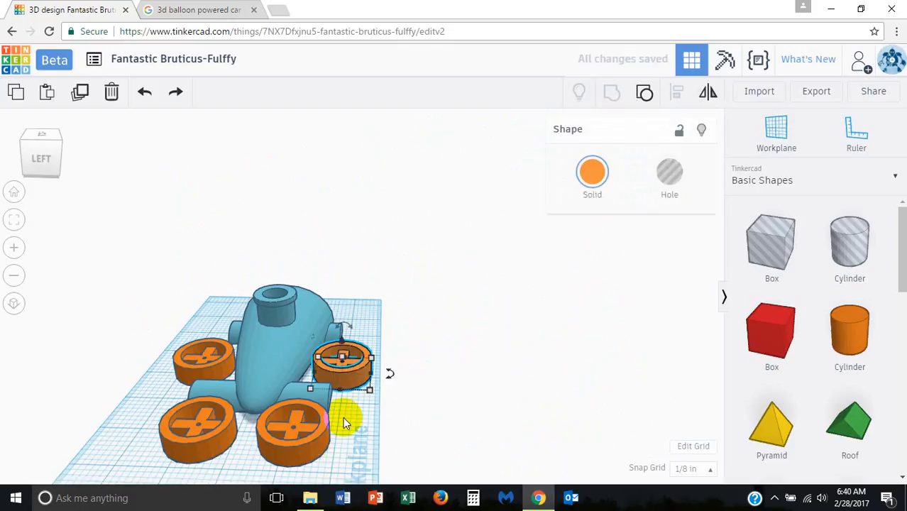
right_click_drag(343, 416, 237, 428)
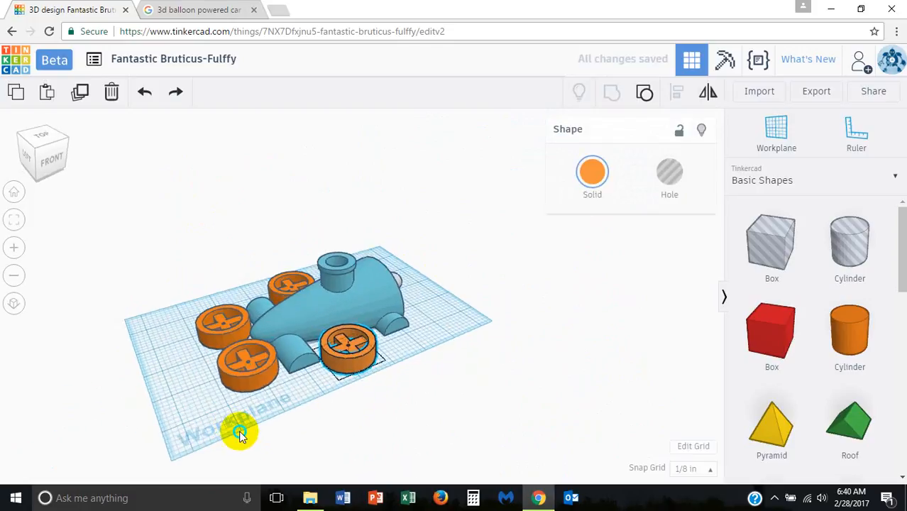